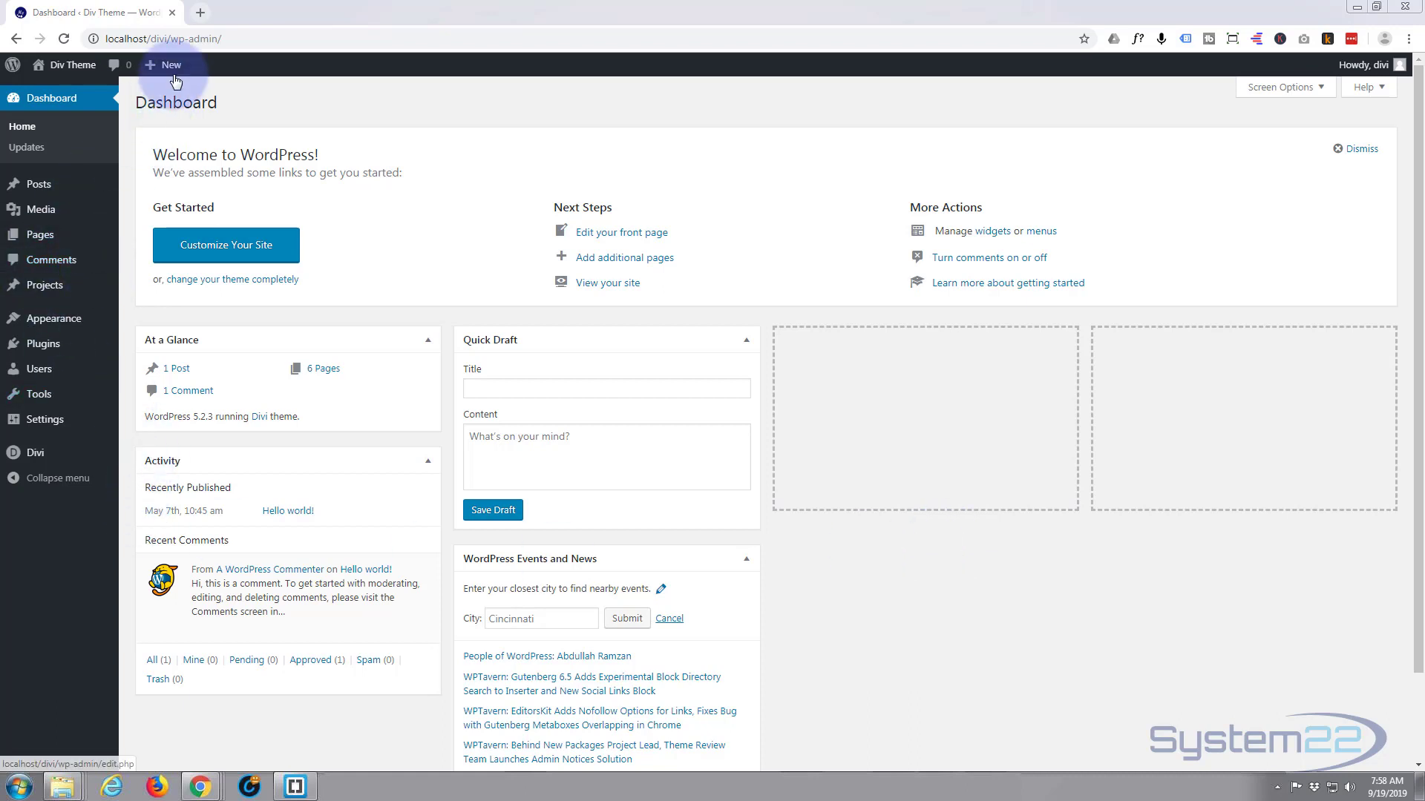
- Create a new page titled v1 and choose to build it with Divi Builder
mouse_move(173, 77)
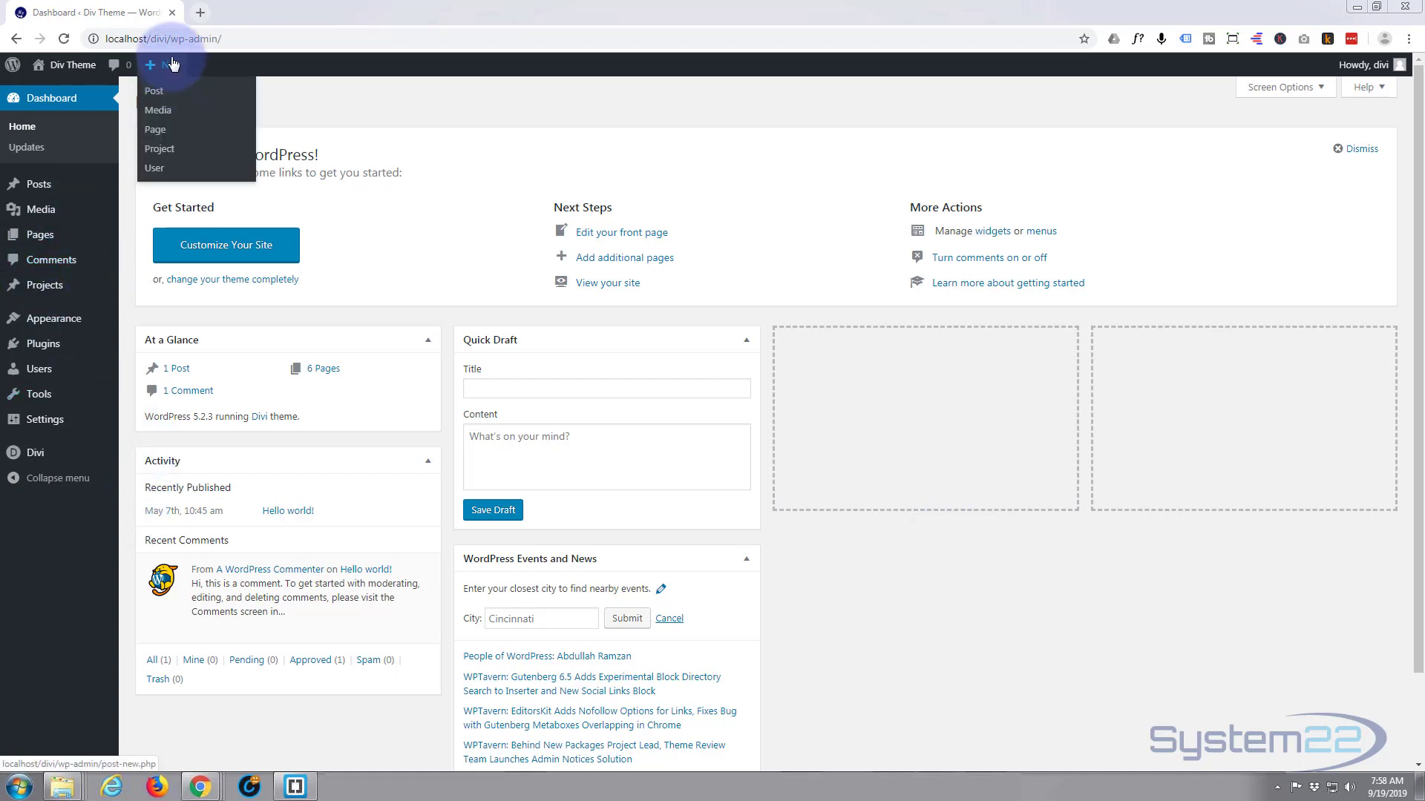
left_click(163, 139)
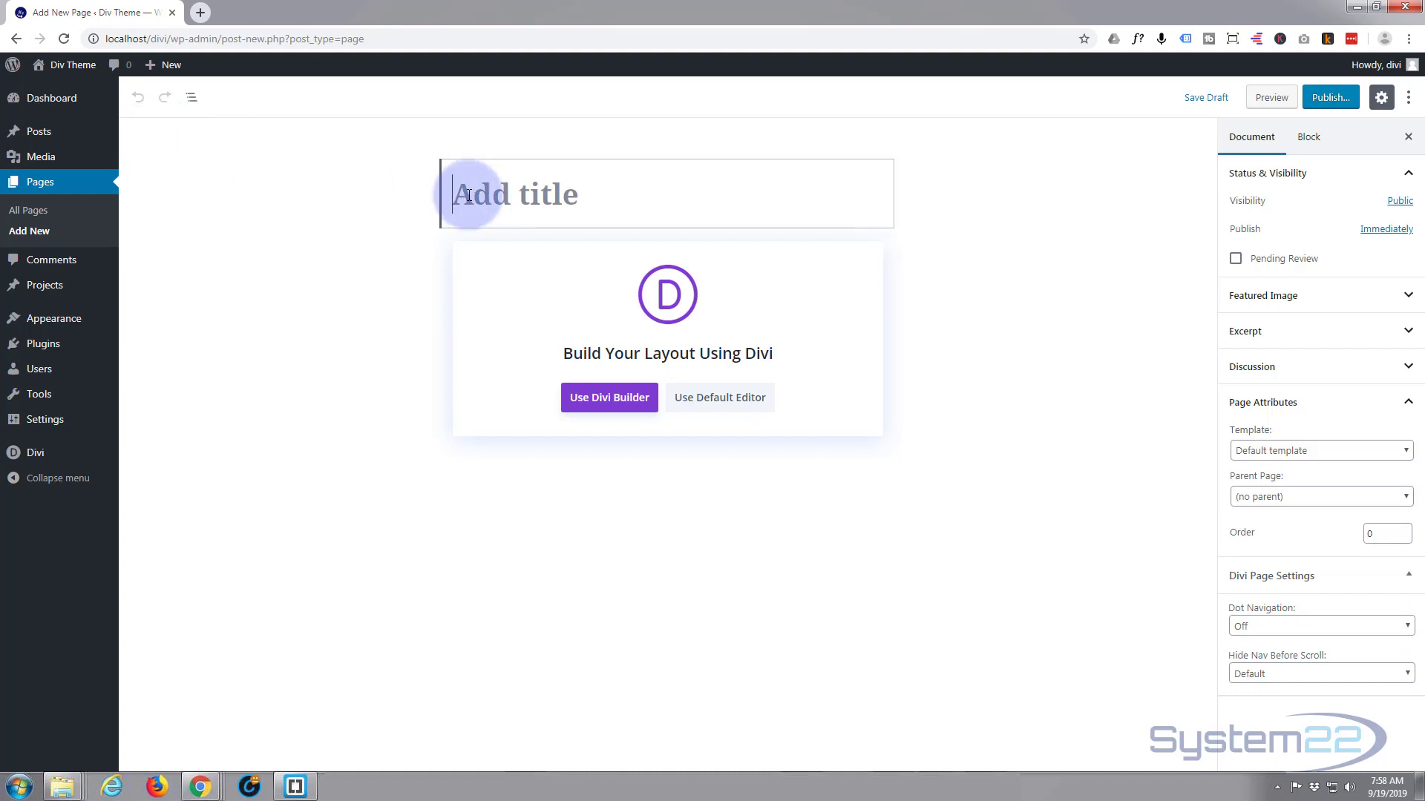
type("V")
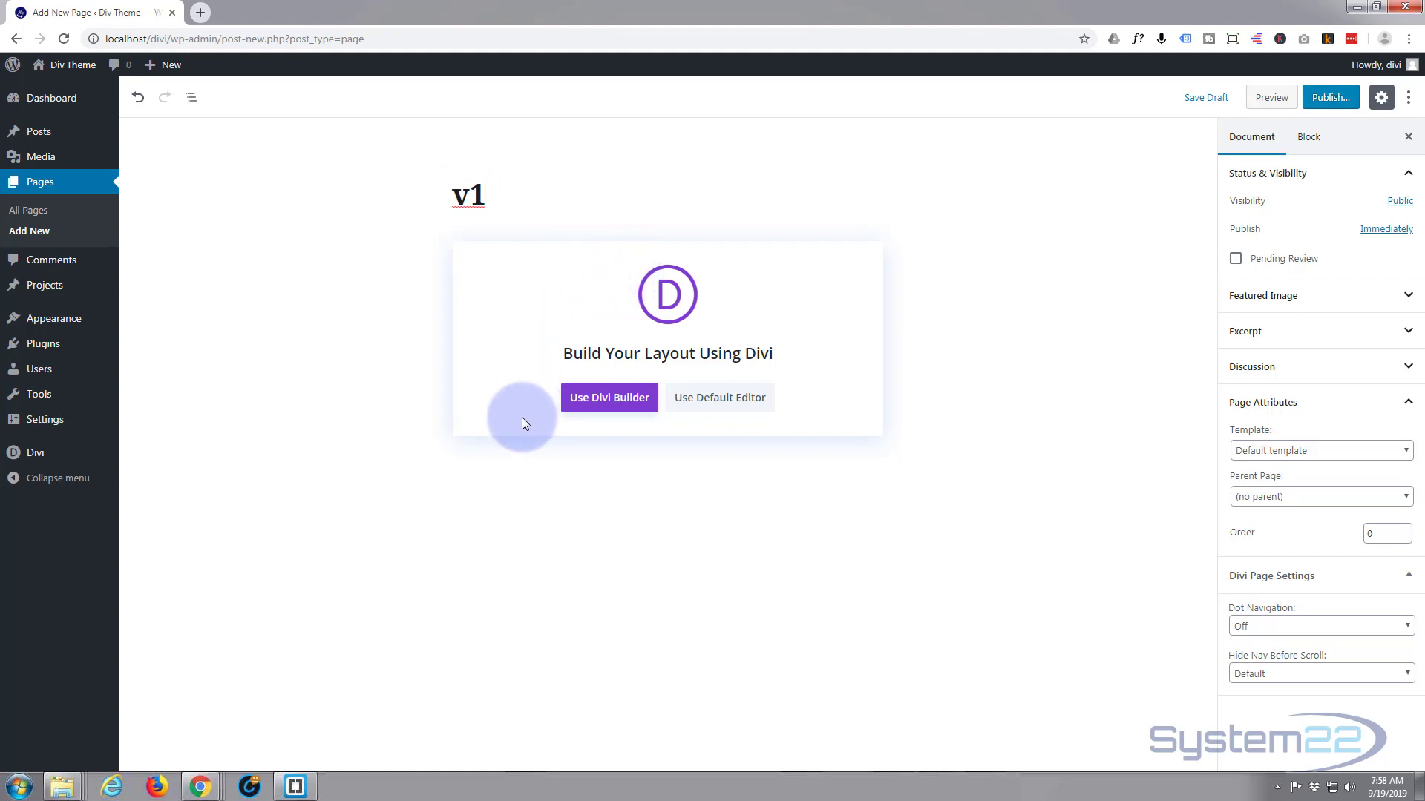
left_click(610, 403)
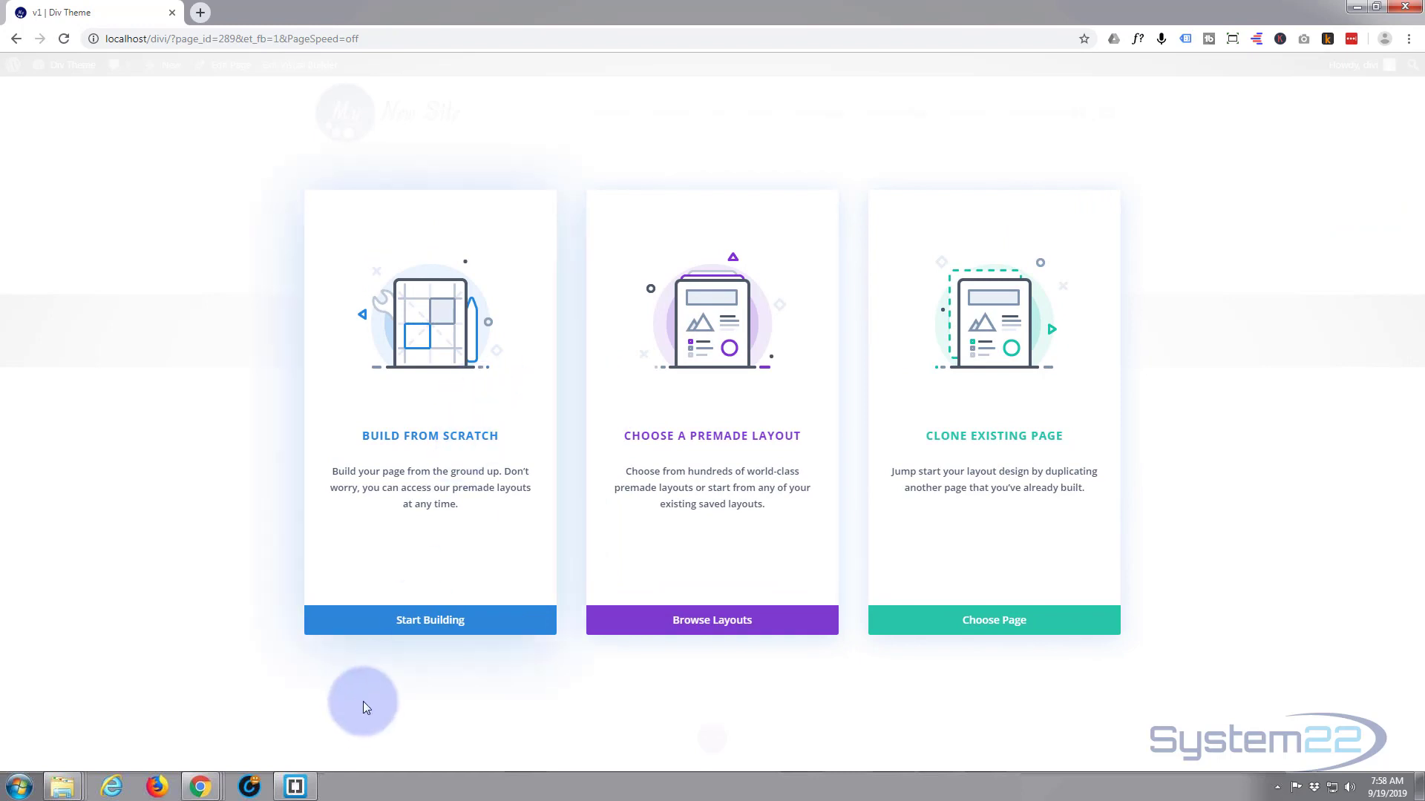
- Build from scratch with a one-column row holding a Countdown Timer module
left_click(410, 627)
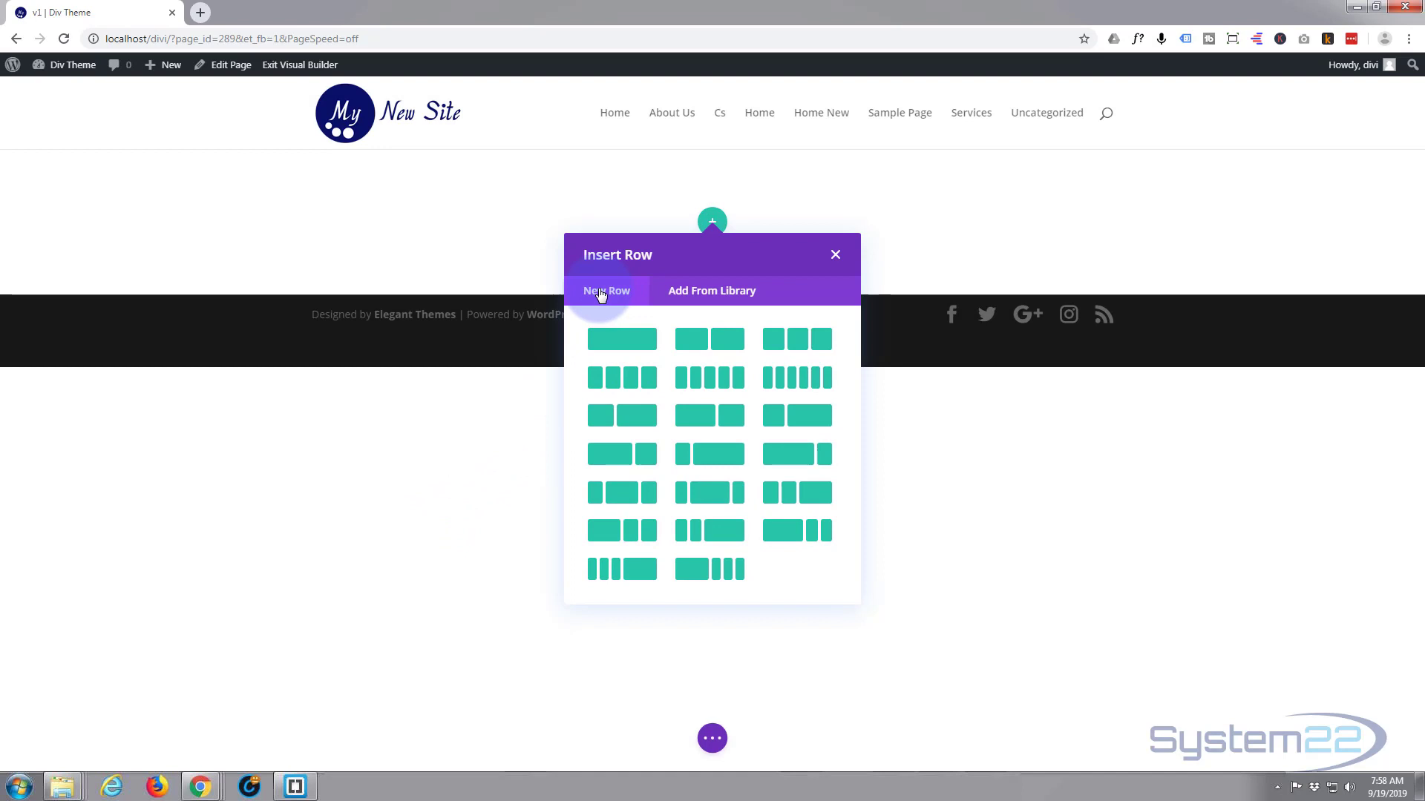
left_click(615, 343)
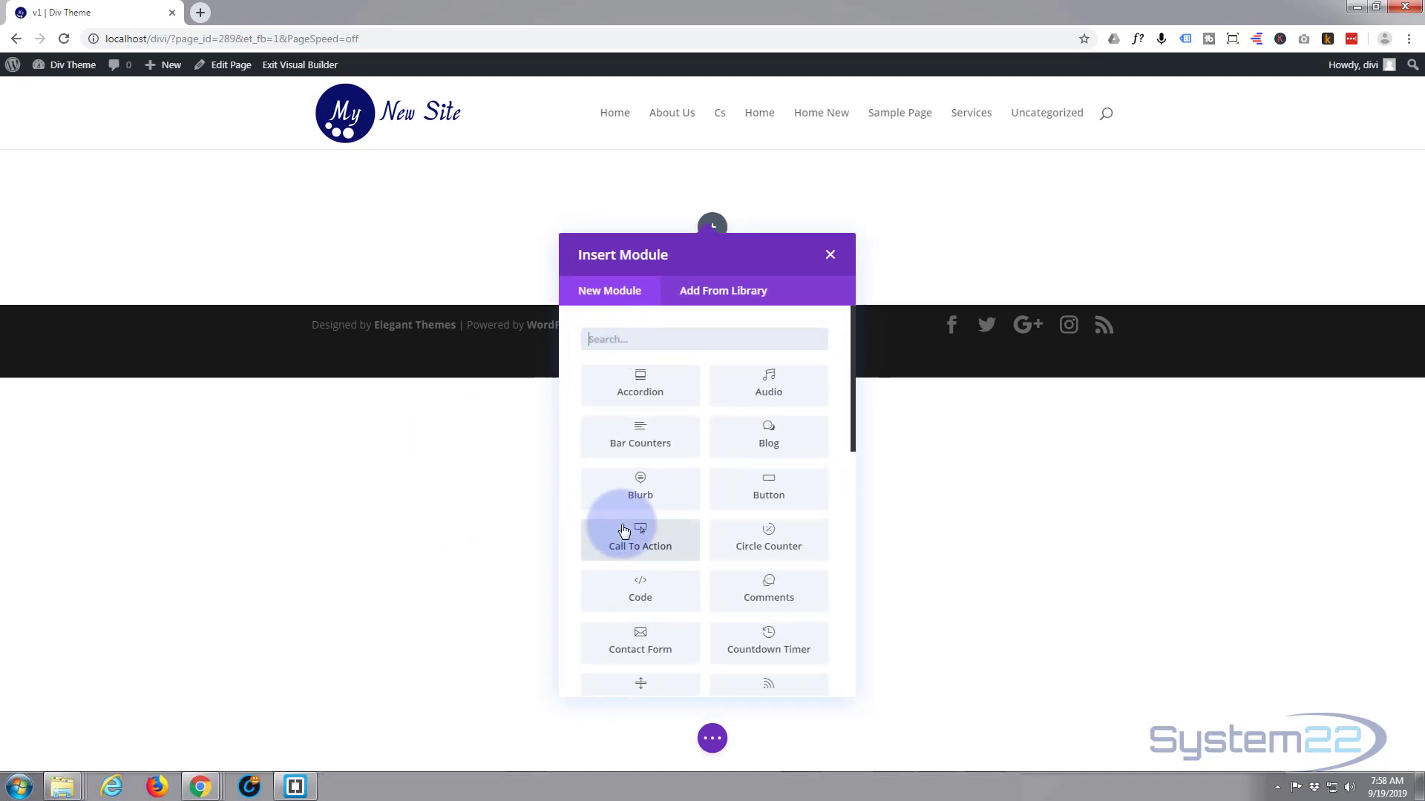
left_click(764, 647)
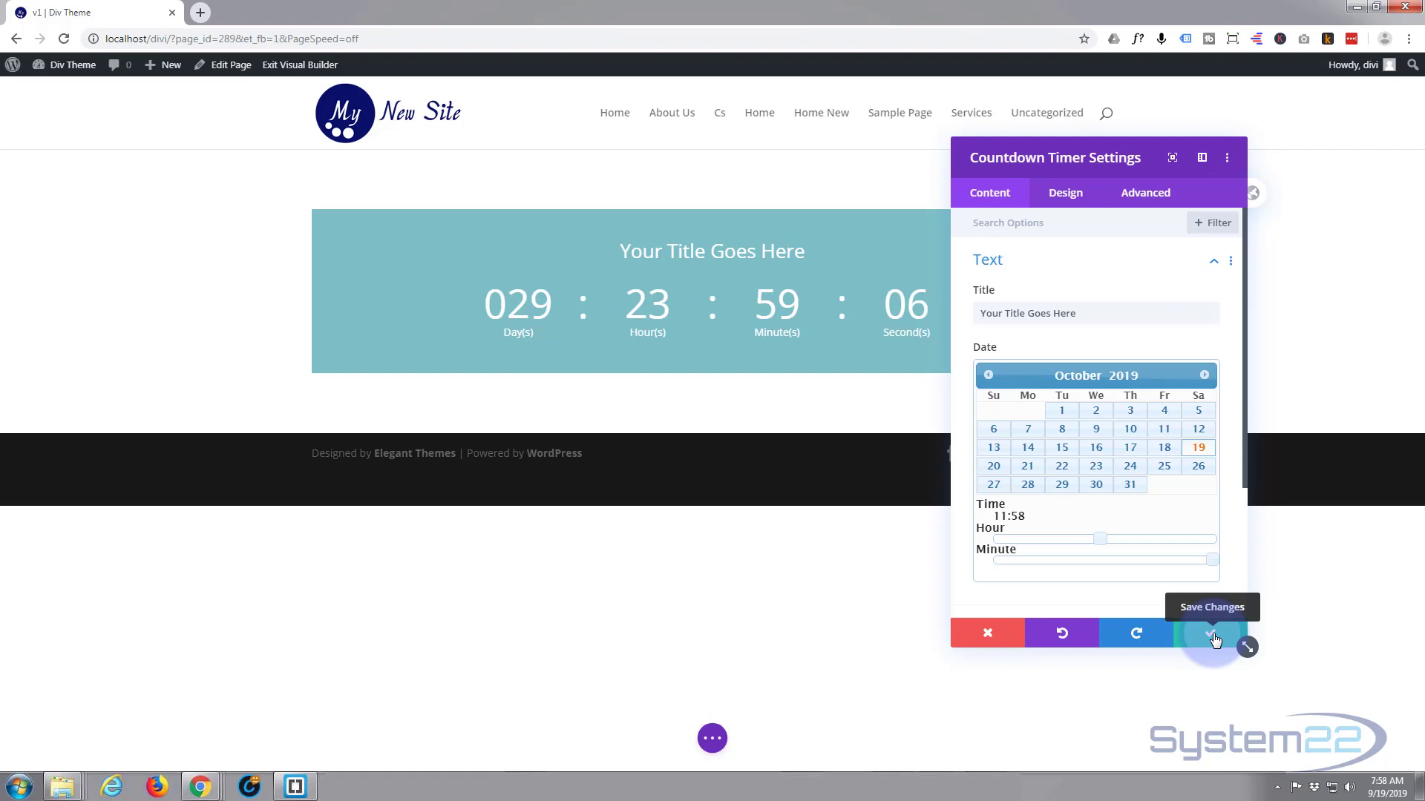
- Save the Countdown Timer with its default 'Your Title Goes Here' content and close its settings
left_click(1213, 636)
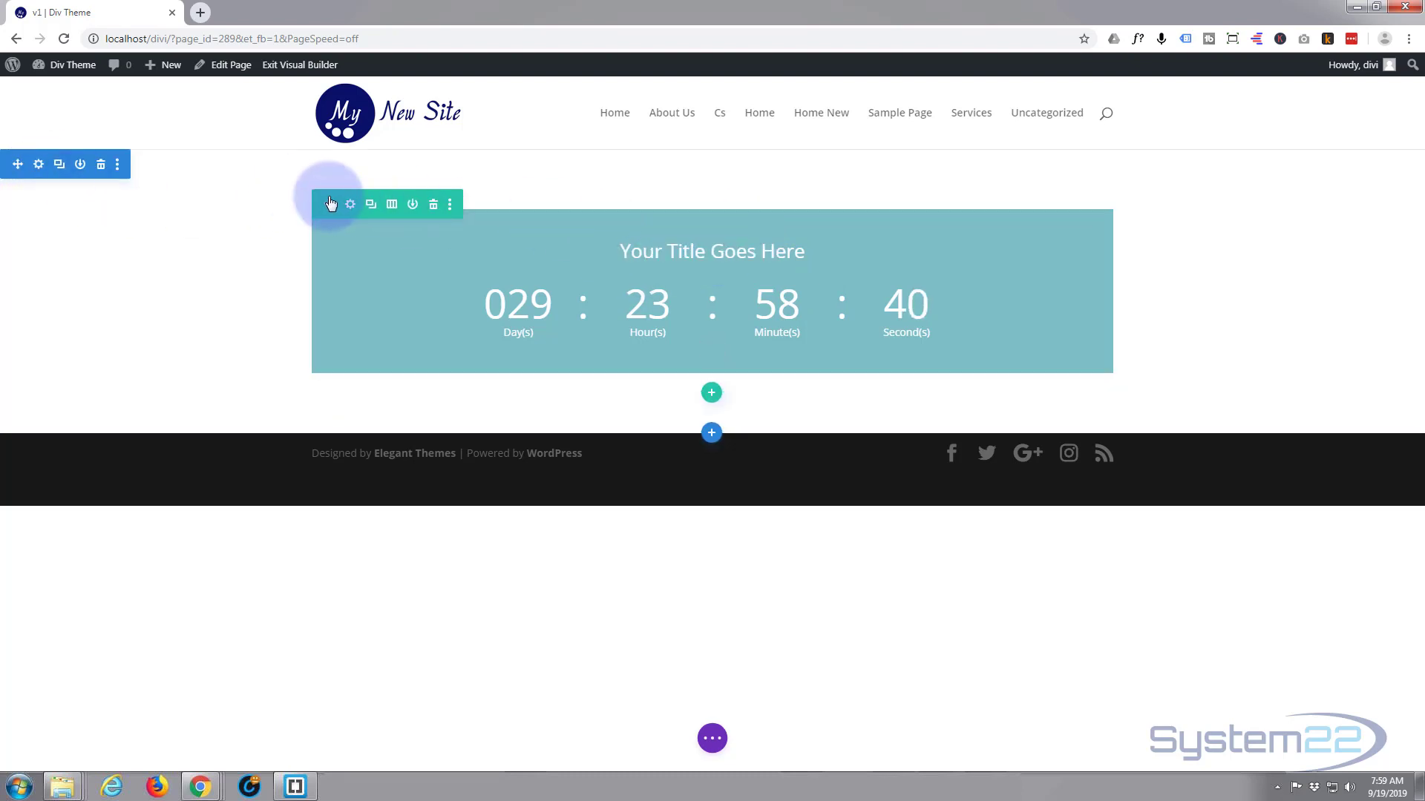
- Give the countdown's section a blue #0c71c3 background colour
left_click(38, 164)
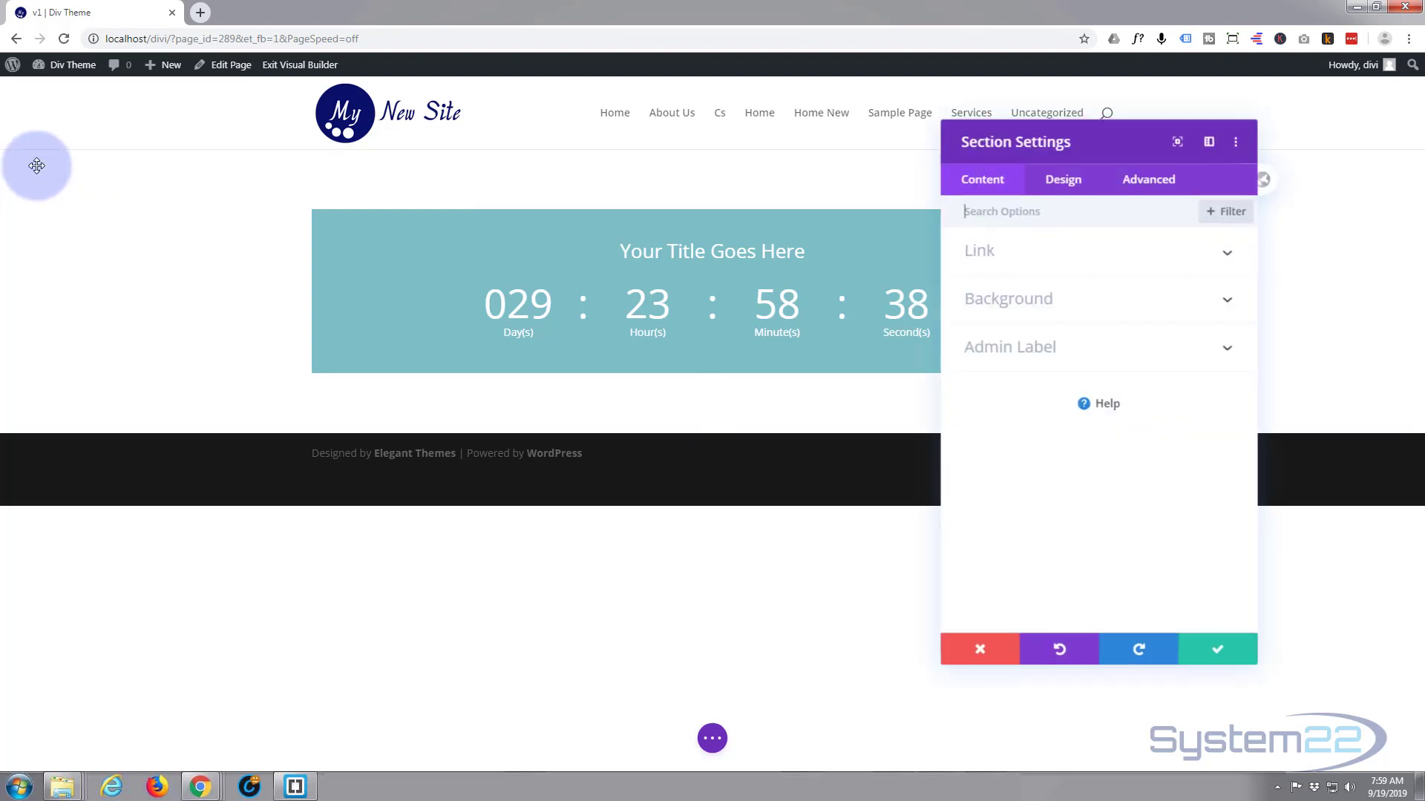
left_click(1005, 306)
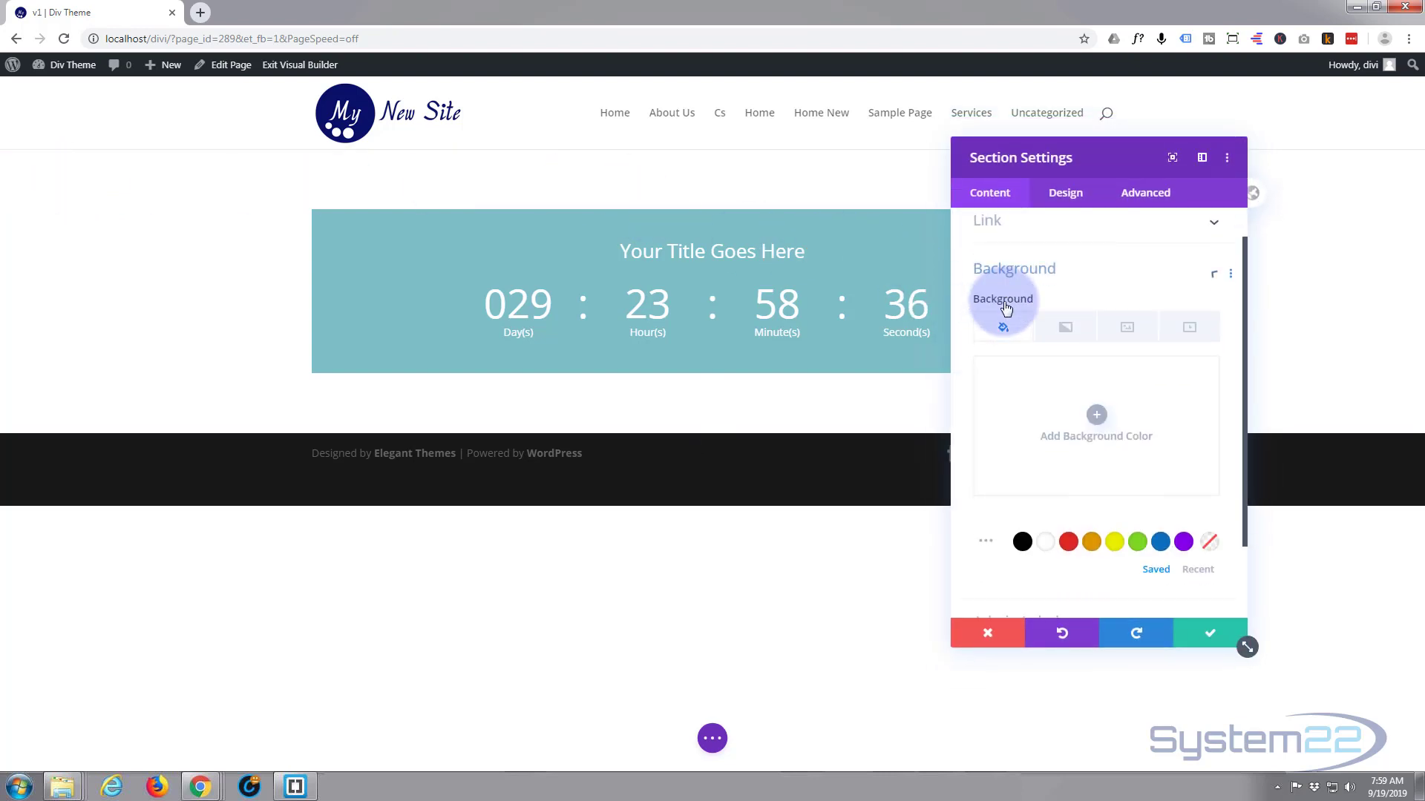
left_click(1162, 483)
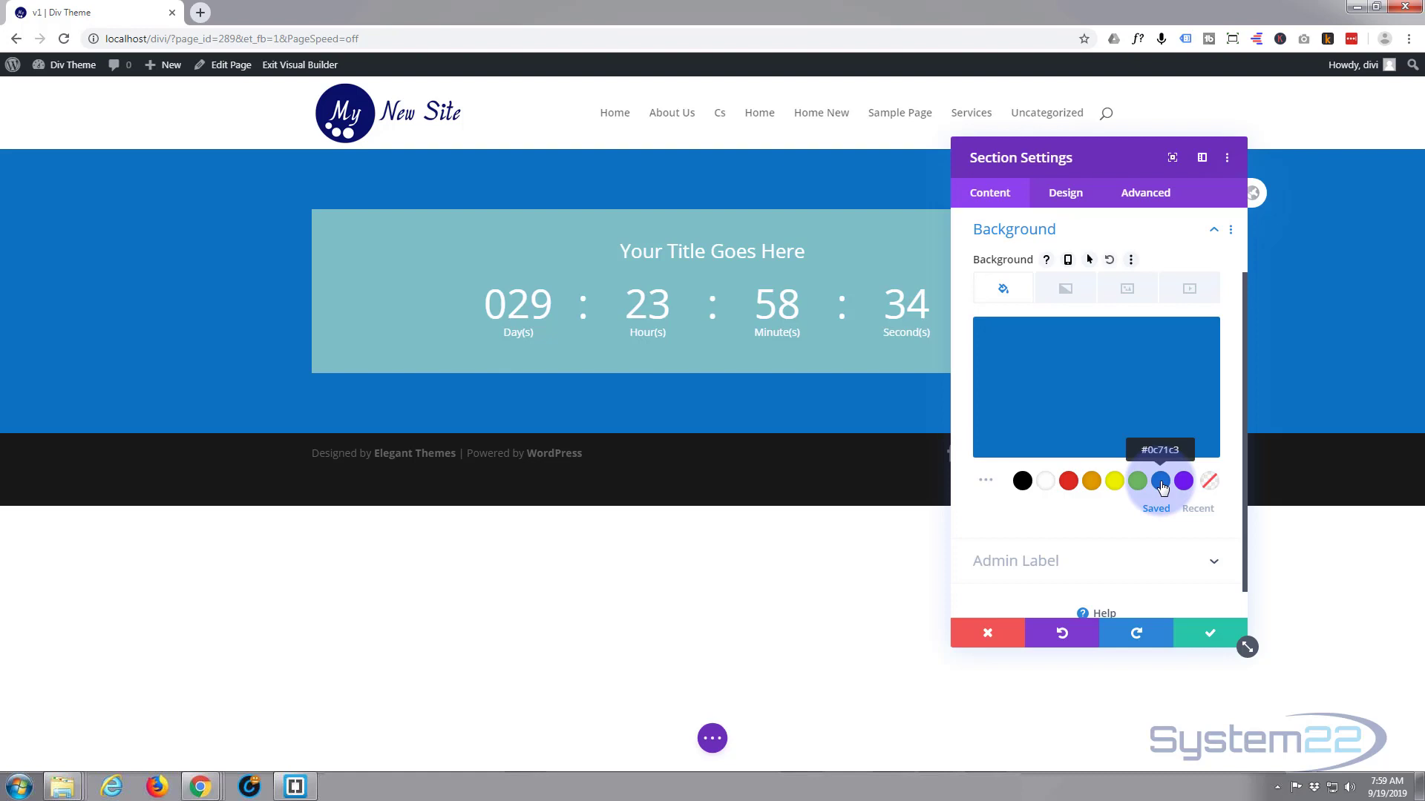
- Set the laptop-on-desk photo as the section's background image
left_click(1127, 289)
left_click(1086, 378)
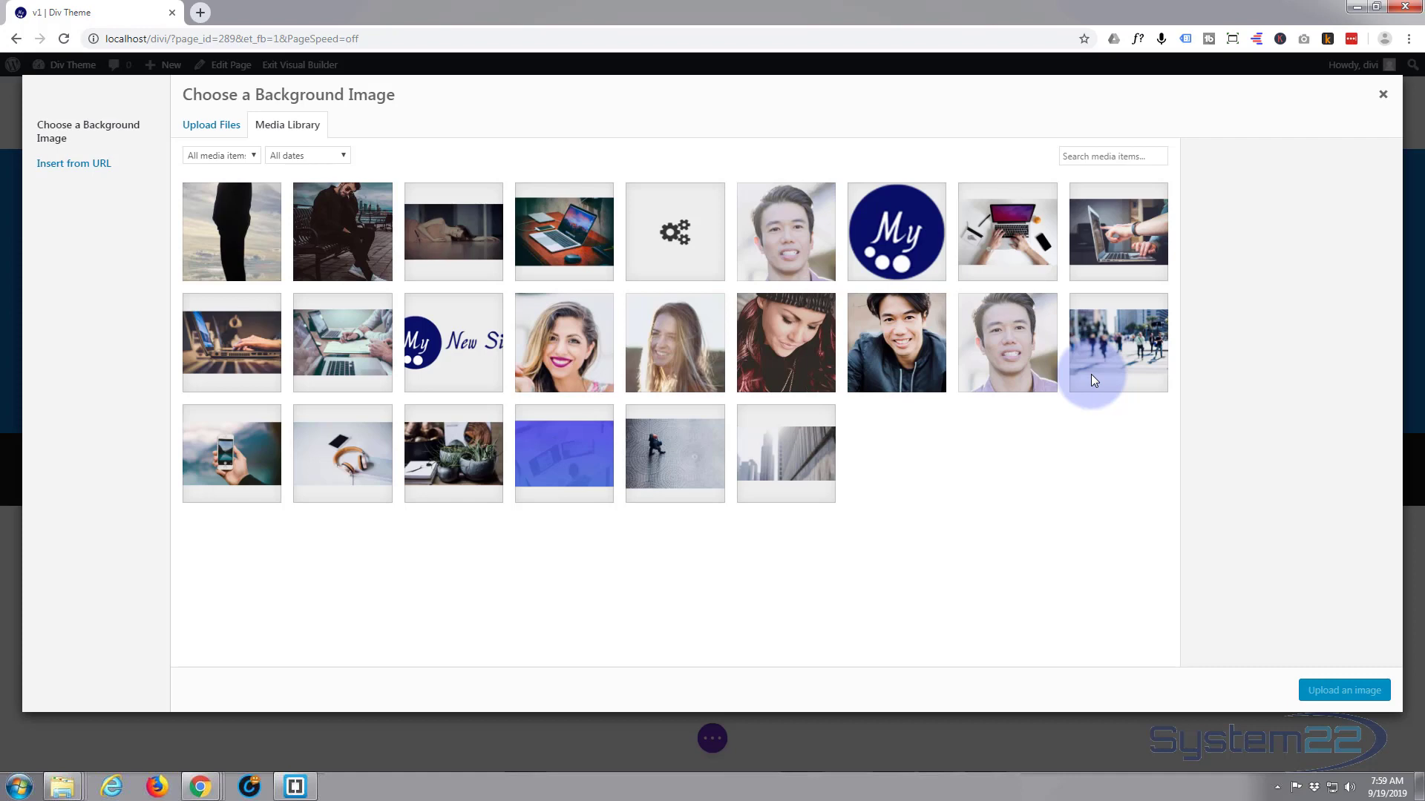
left_click(306, 390)
left_click(1352, 691)
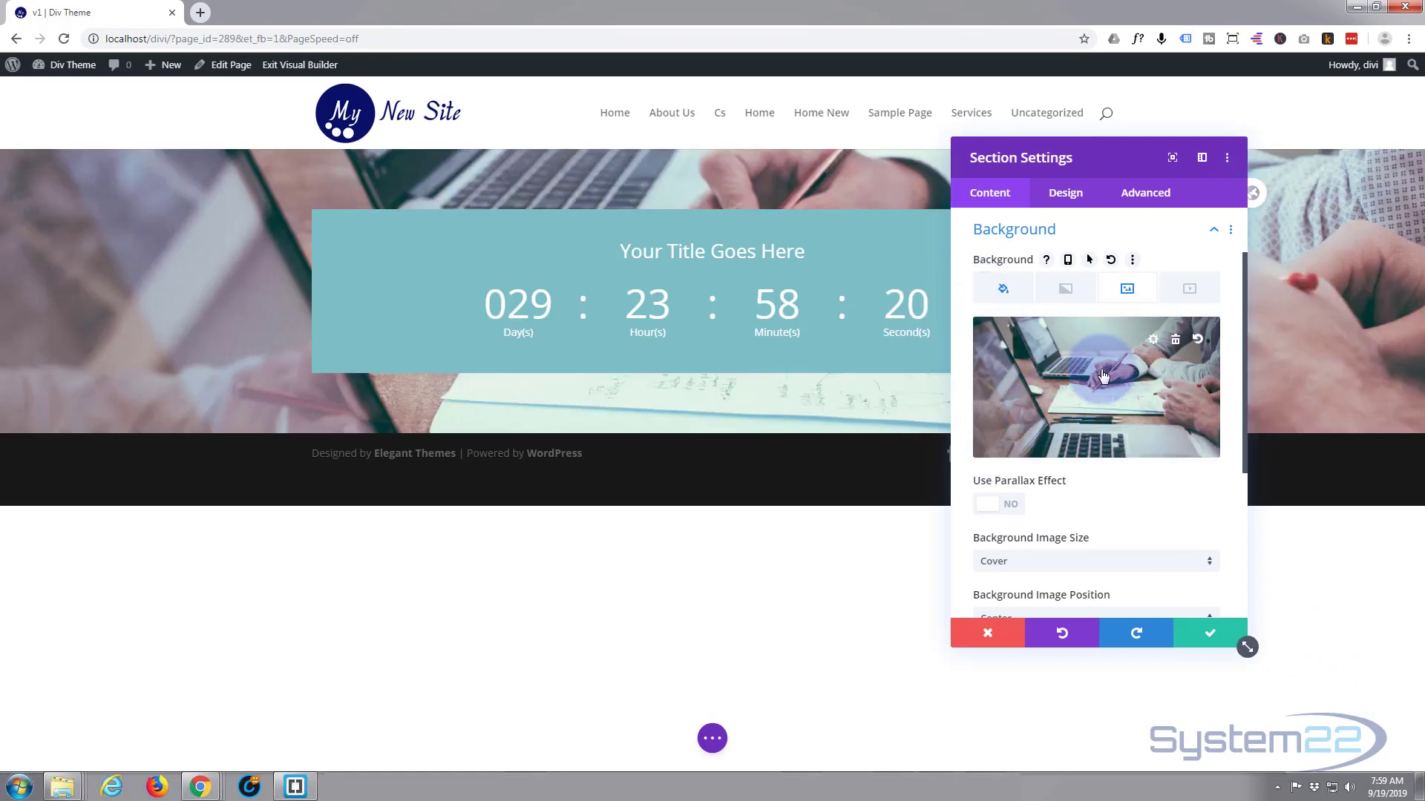
- Set the section's Background Image Blend to Multiply, after briefly trying Exclusion
scroll(1103, 375, "down", 4)
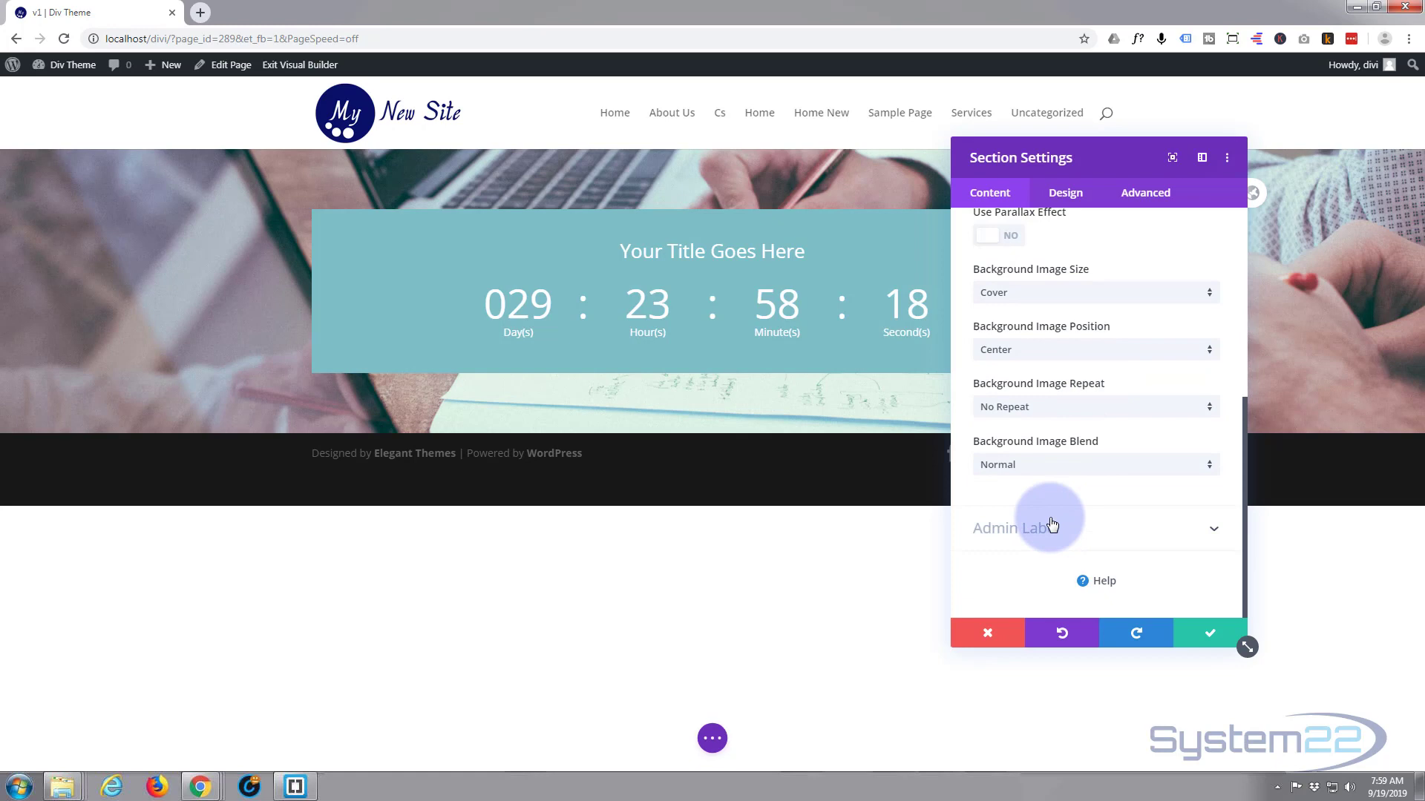
left_click(1088, 466)
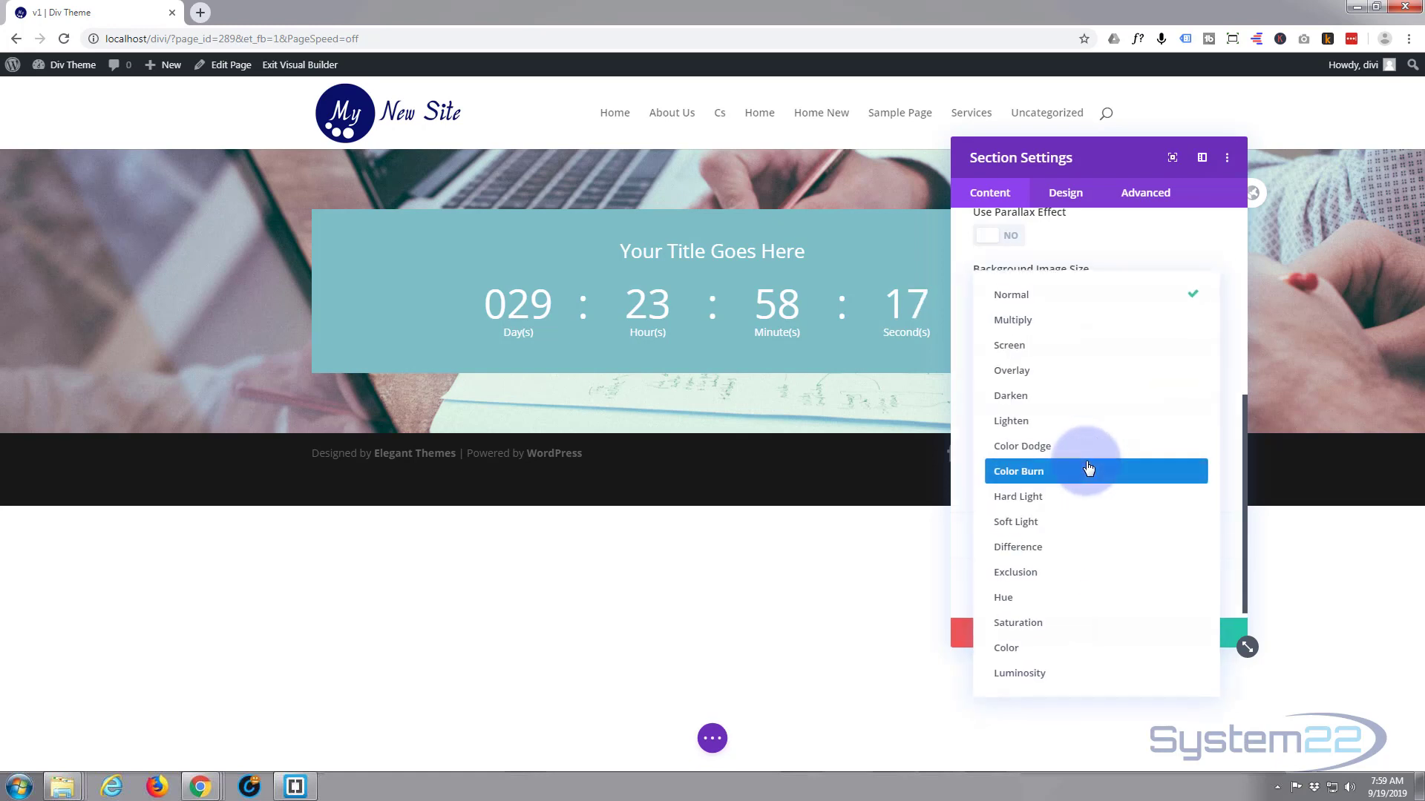
left_click(1045, 322)
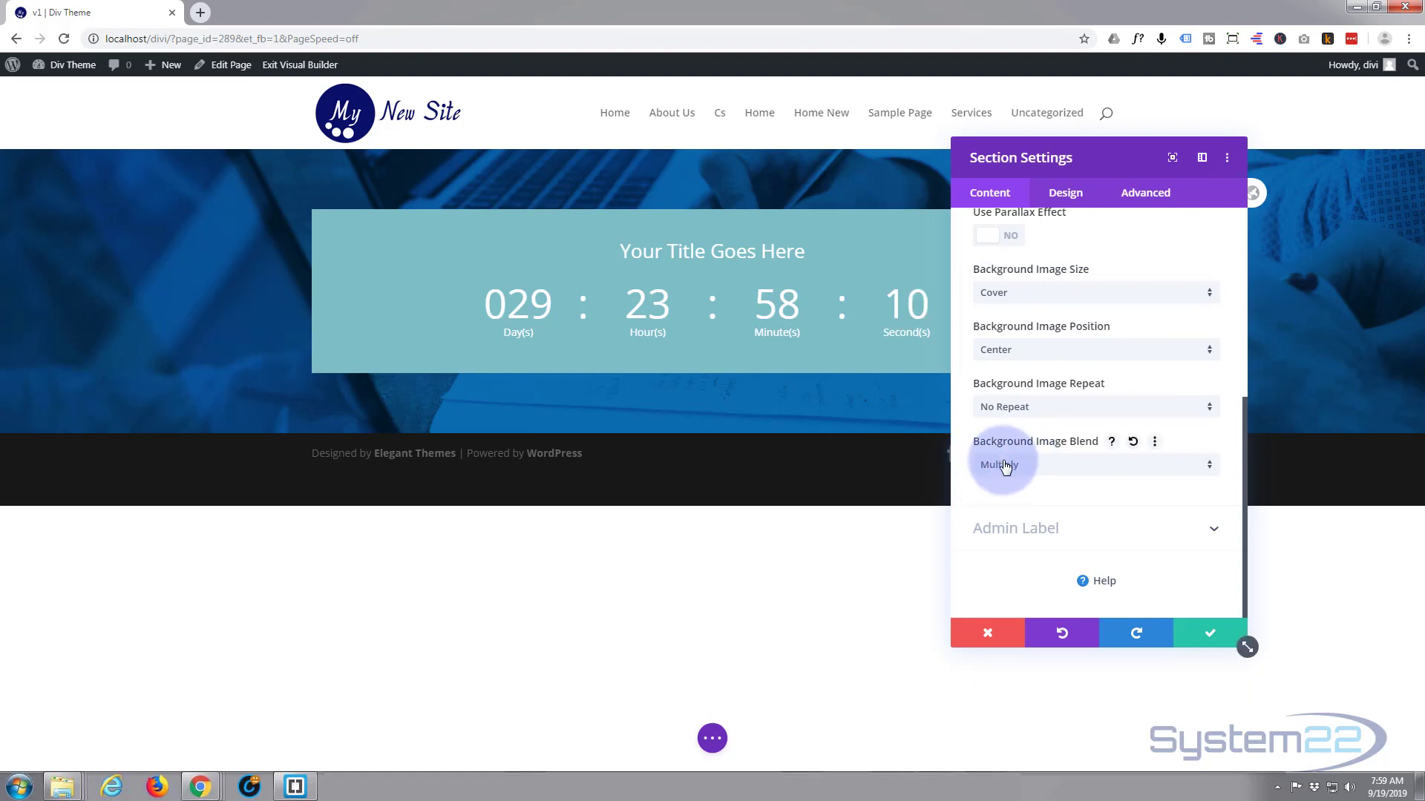
left_click(1208, 467)
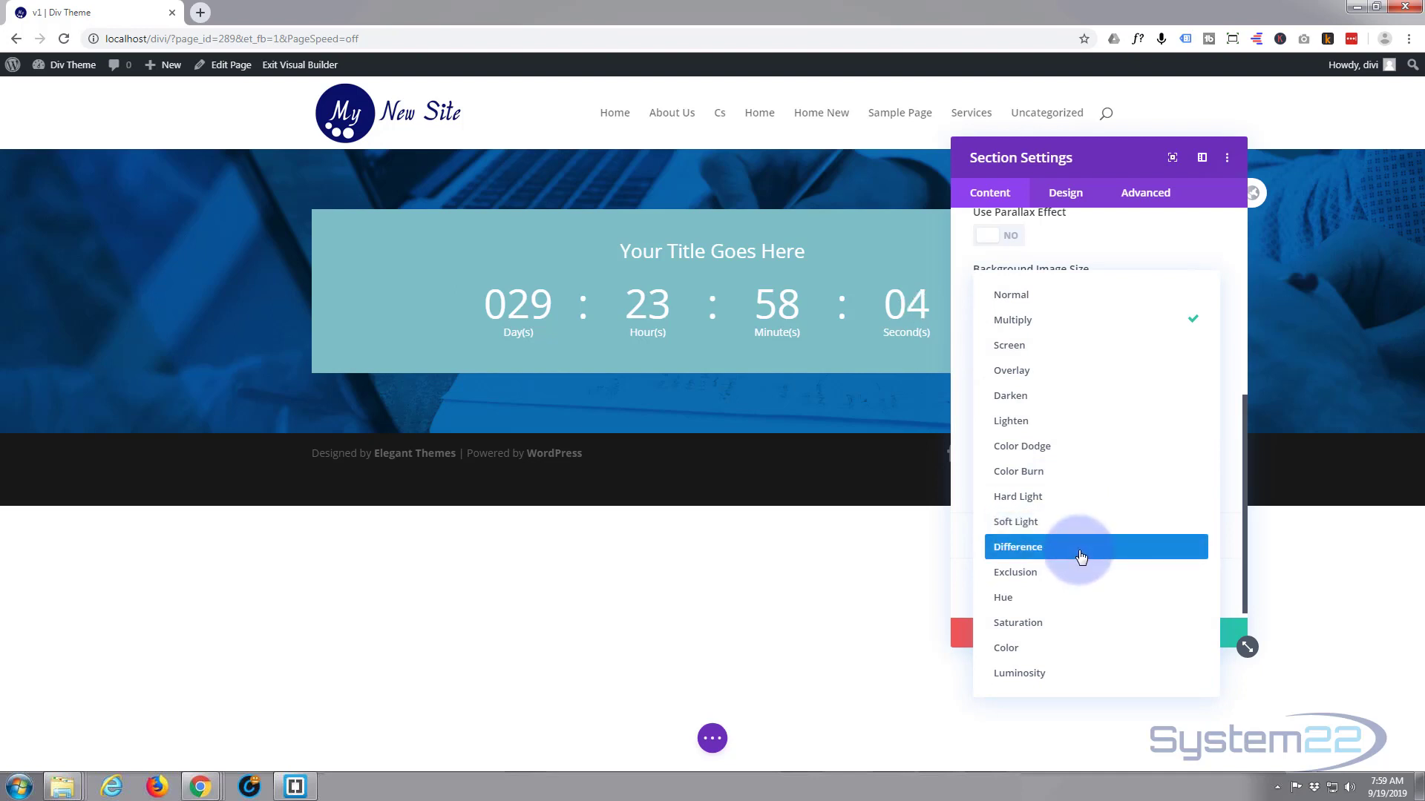
left_click(1076, 574)
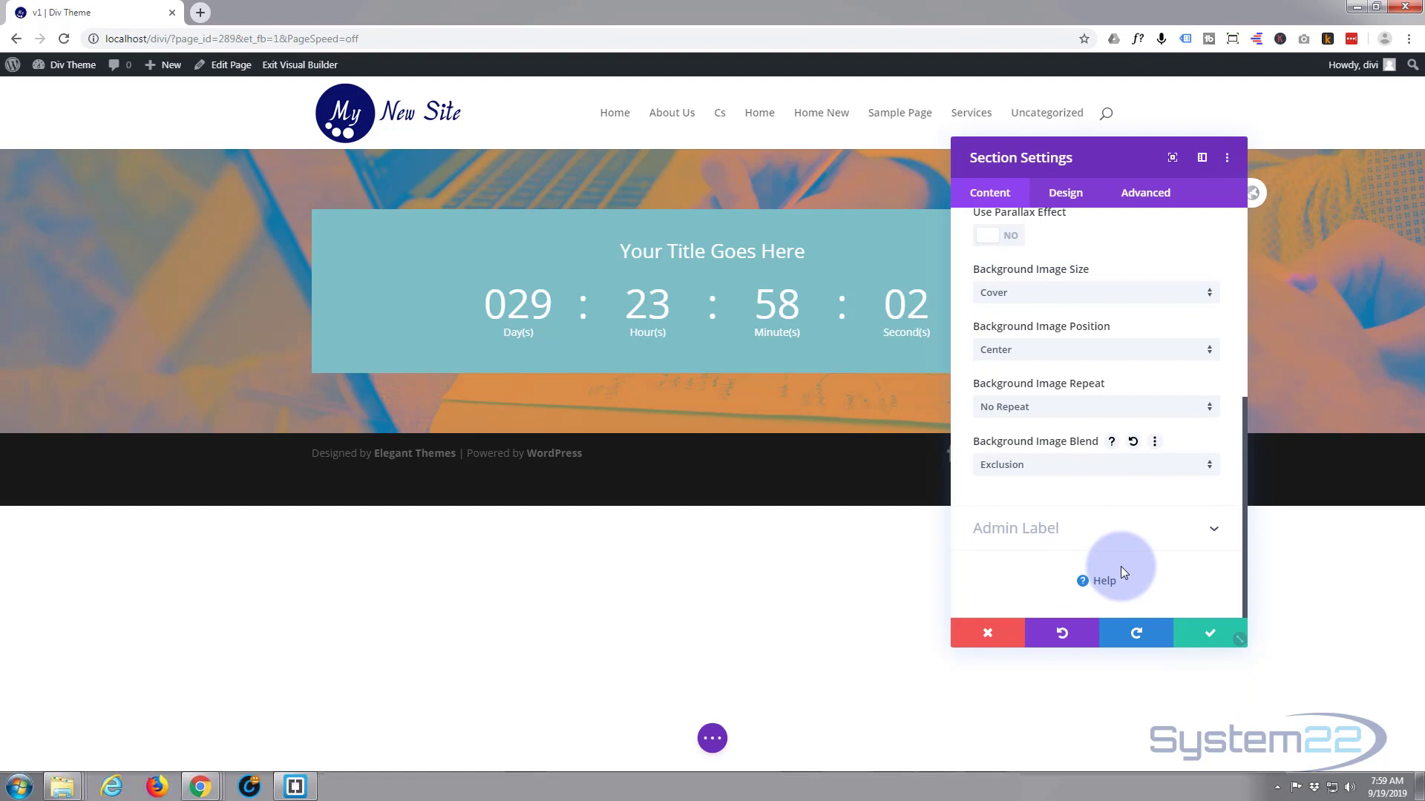
left_click(1203, 467)
left_click(1082, 325)
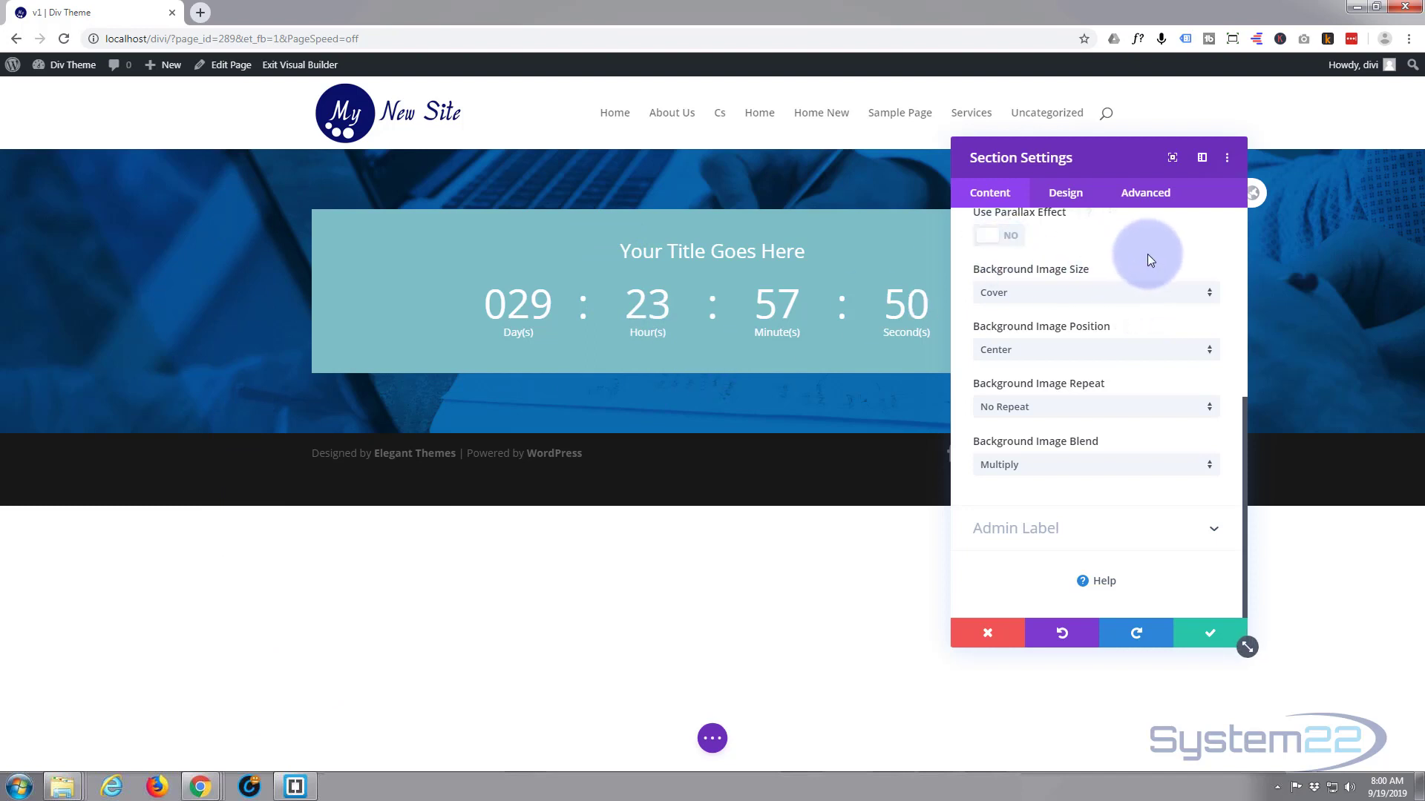
- Set the section's Min Height under Sizing to 80vh, after first trying 100vh
left_click(1078, 195)
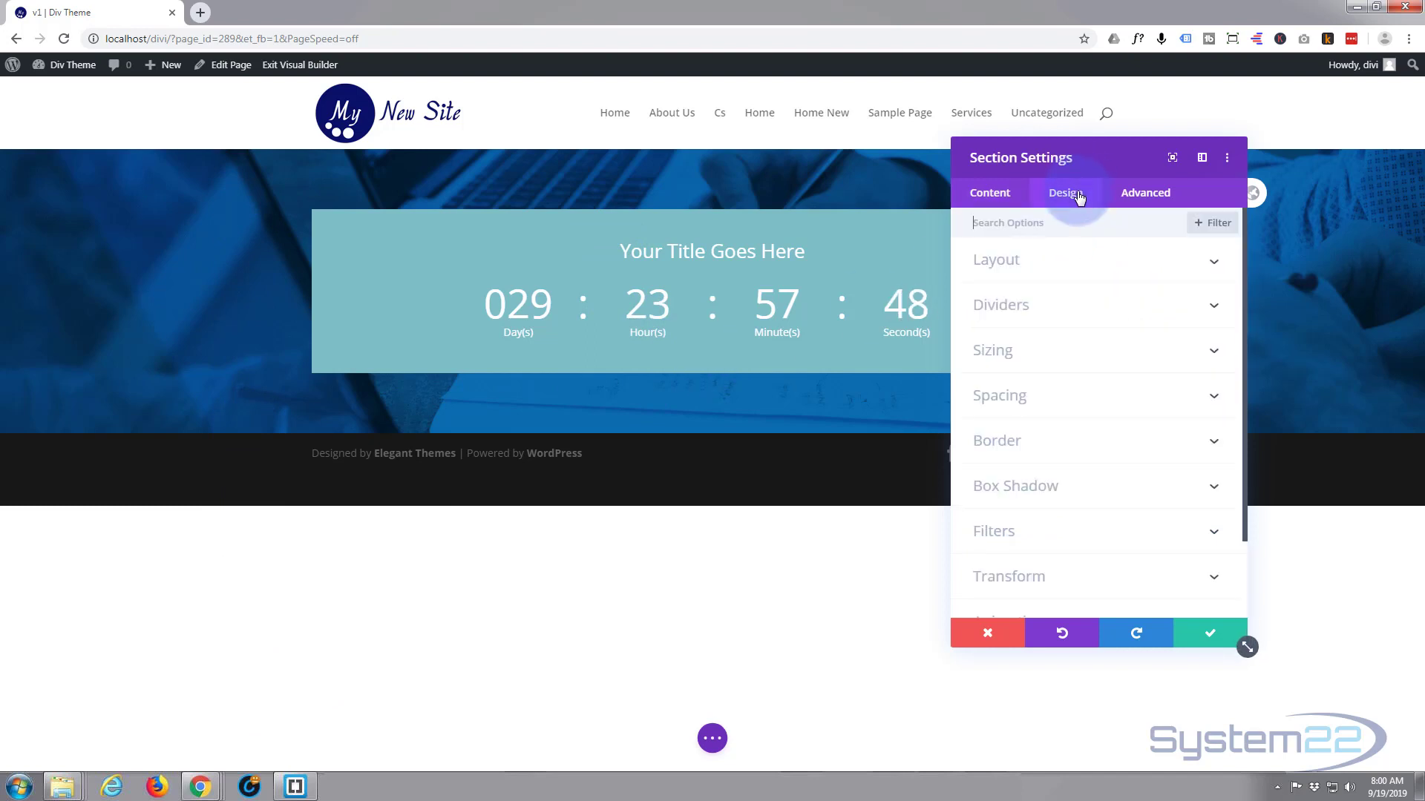
left_click(1068, 360)
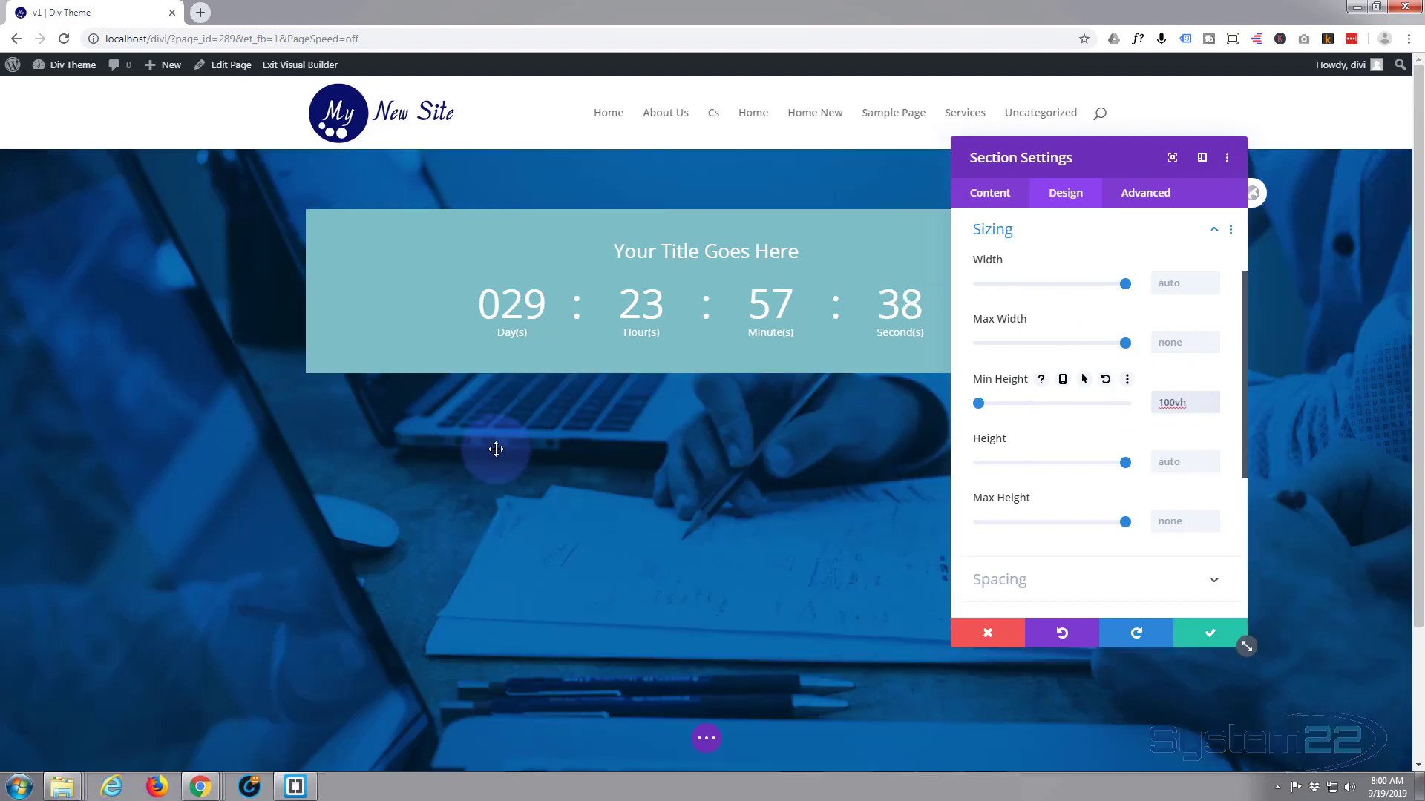
scroll(459, 484, "down", 3)
scroll(460, 482, "up", 3)
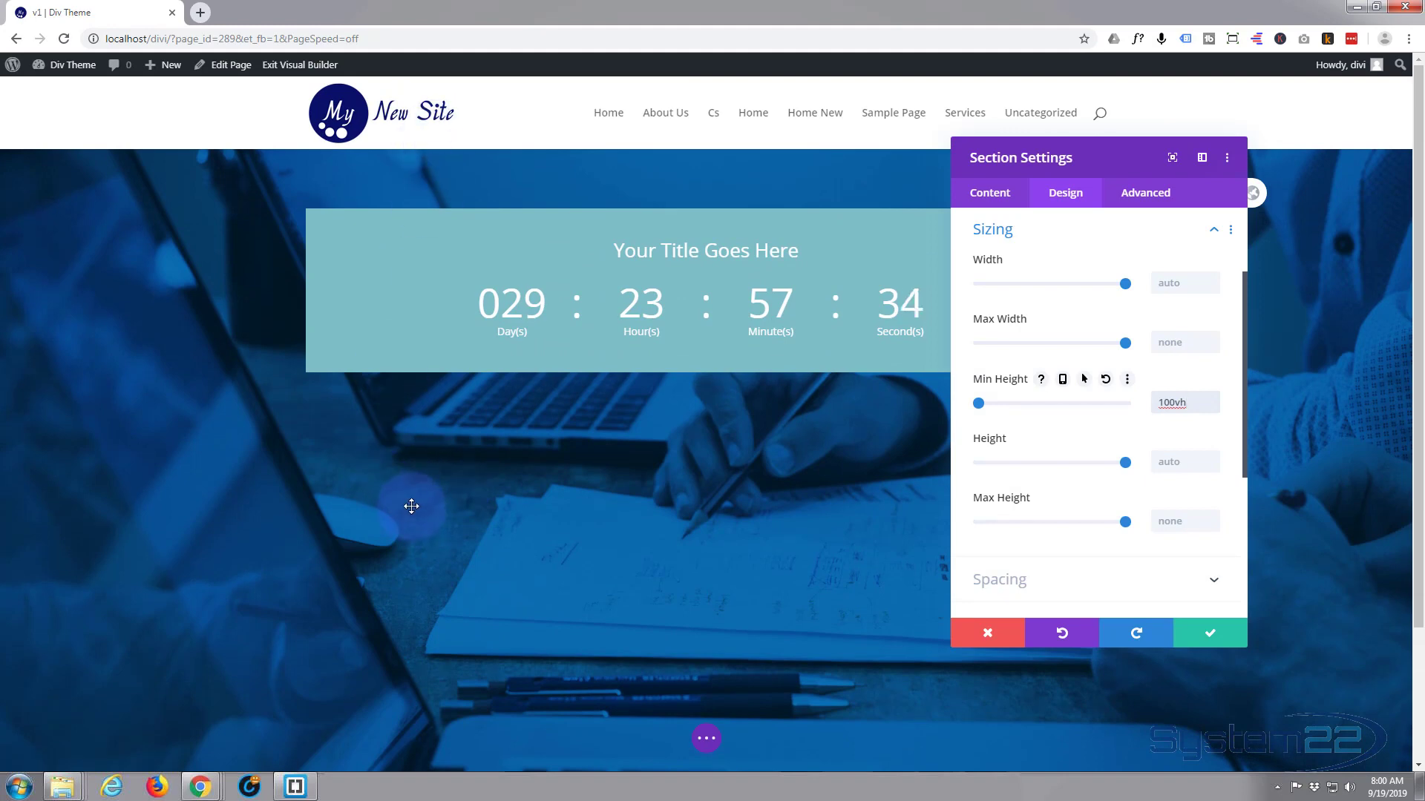
scroll(457, 516, "down", 3)
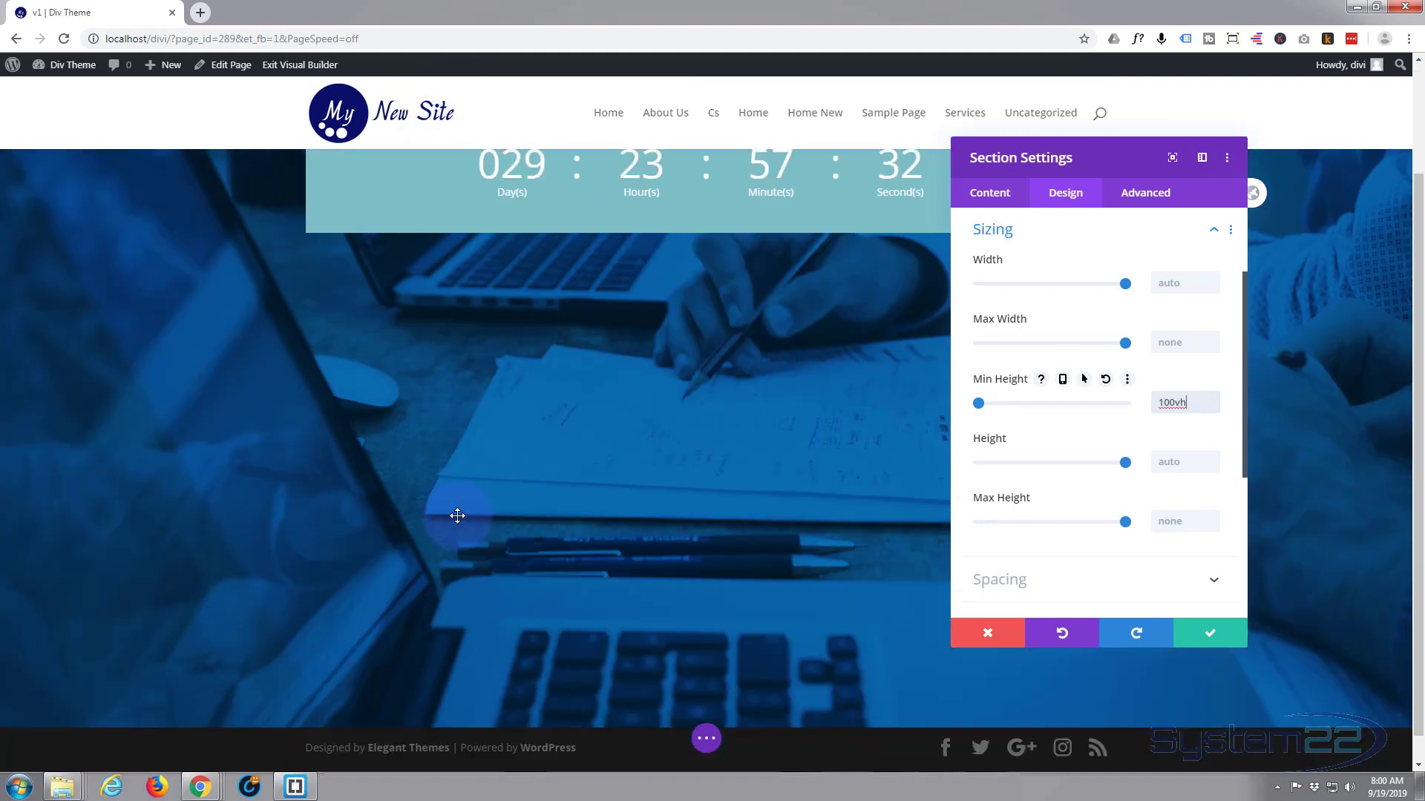
scroll(456, 514, "up", 3)
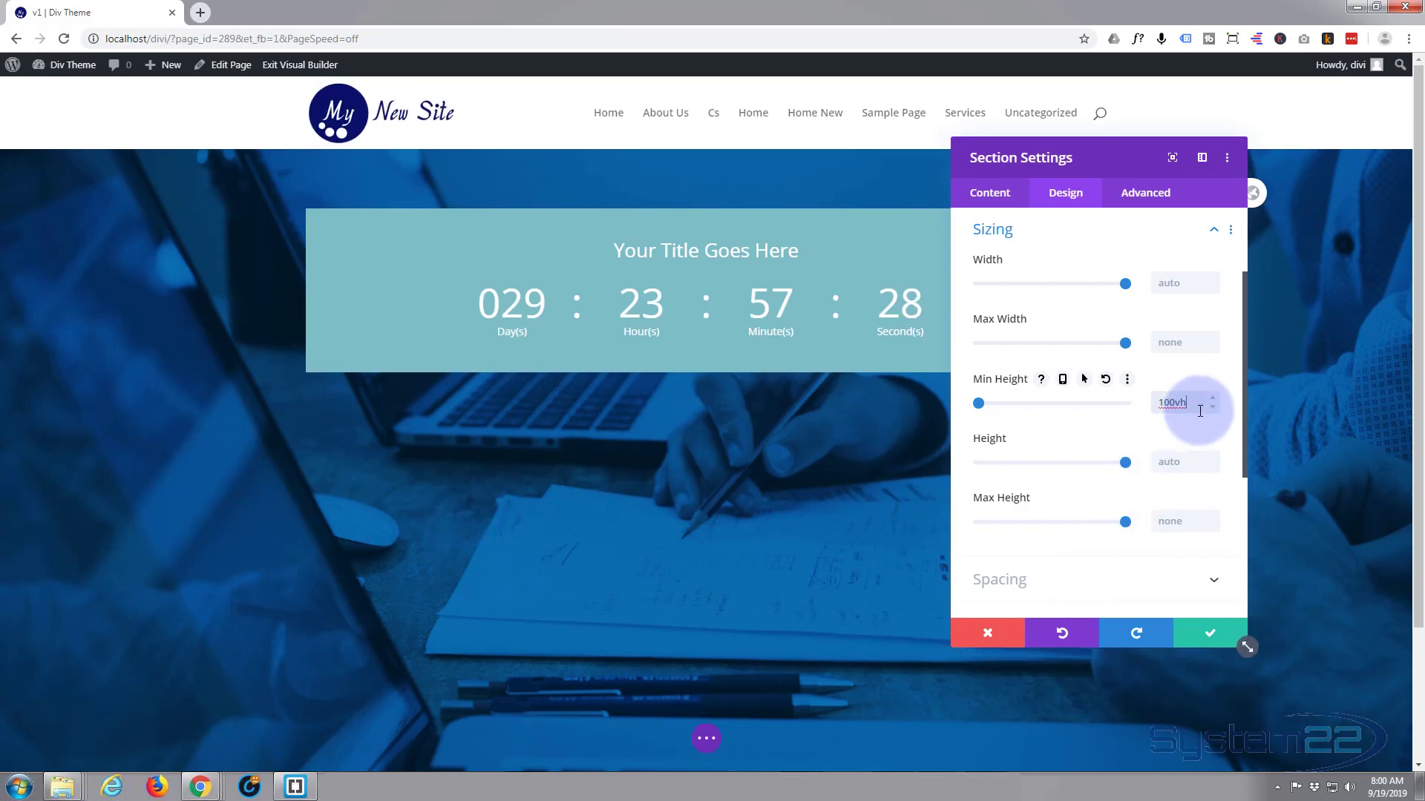
left_click_drag(1155, 402, 1174, 402)
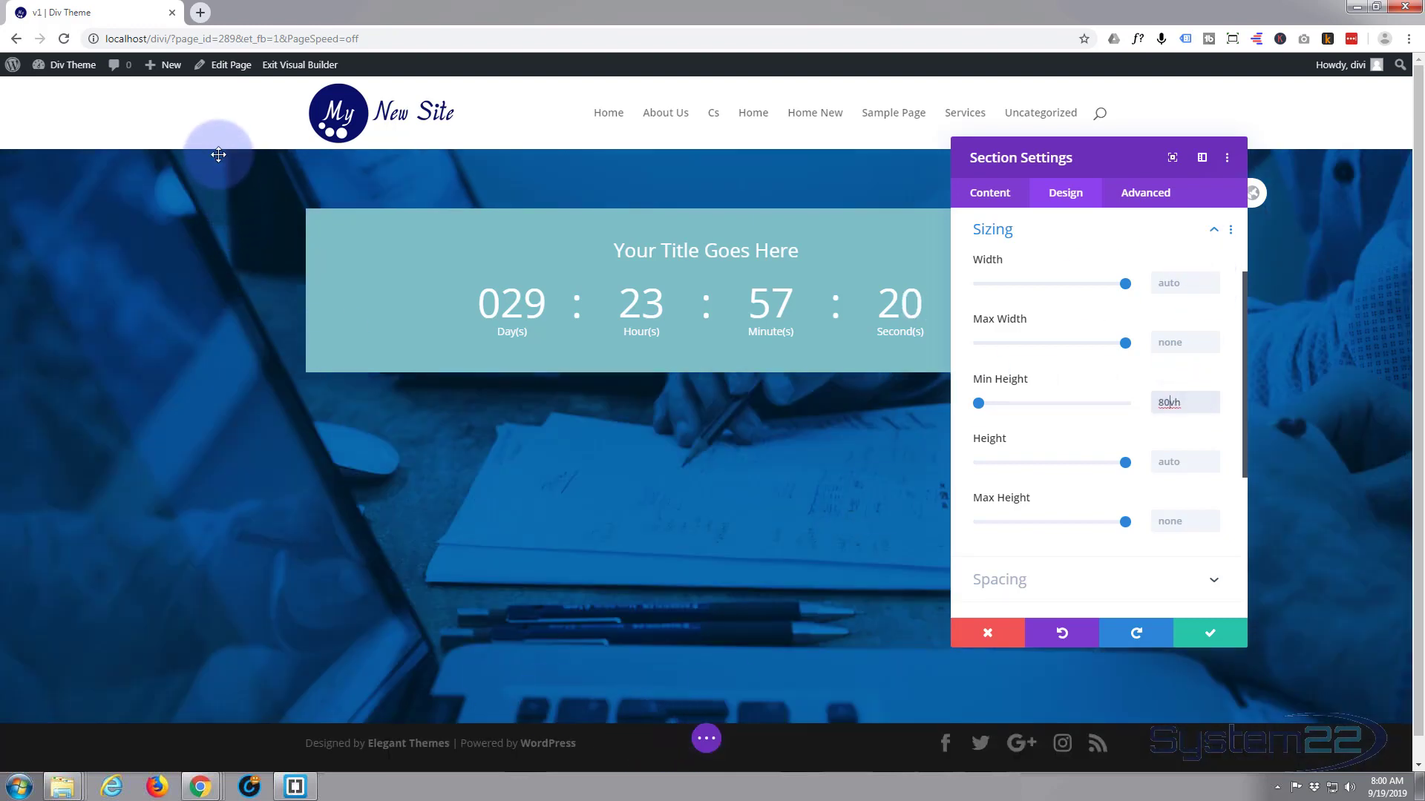
- Save the section settings, then set the row's Padding Top to 0px
left_click(1235, 643)
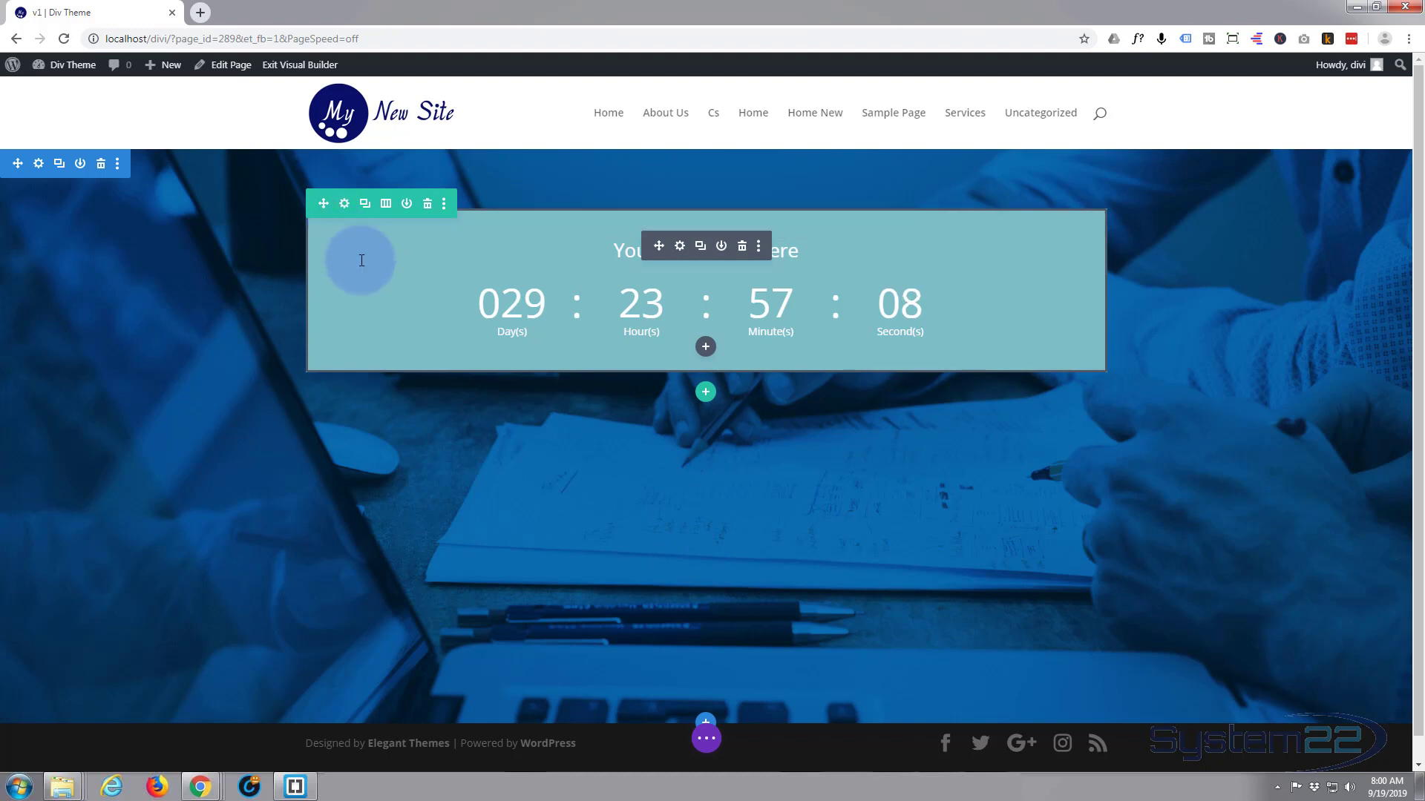
left_click(343, 204)
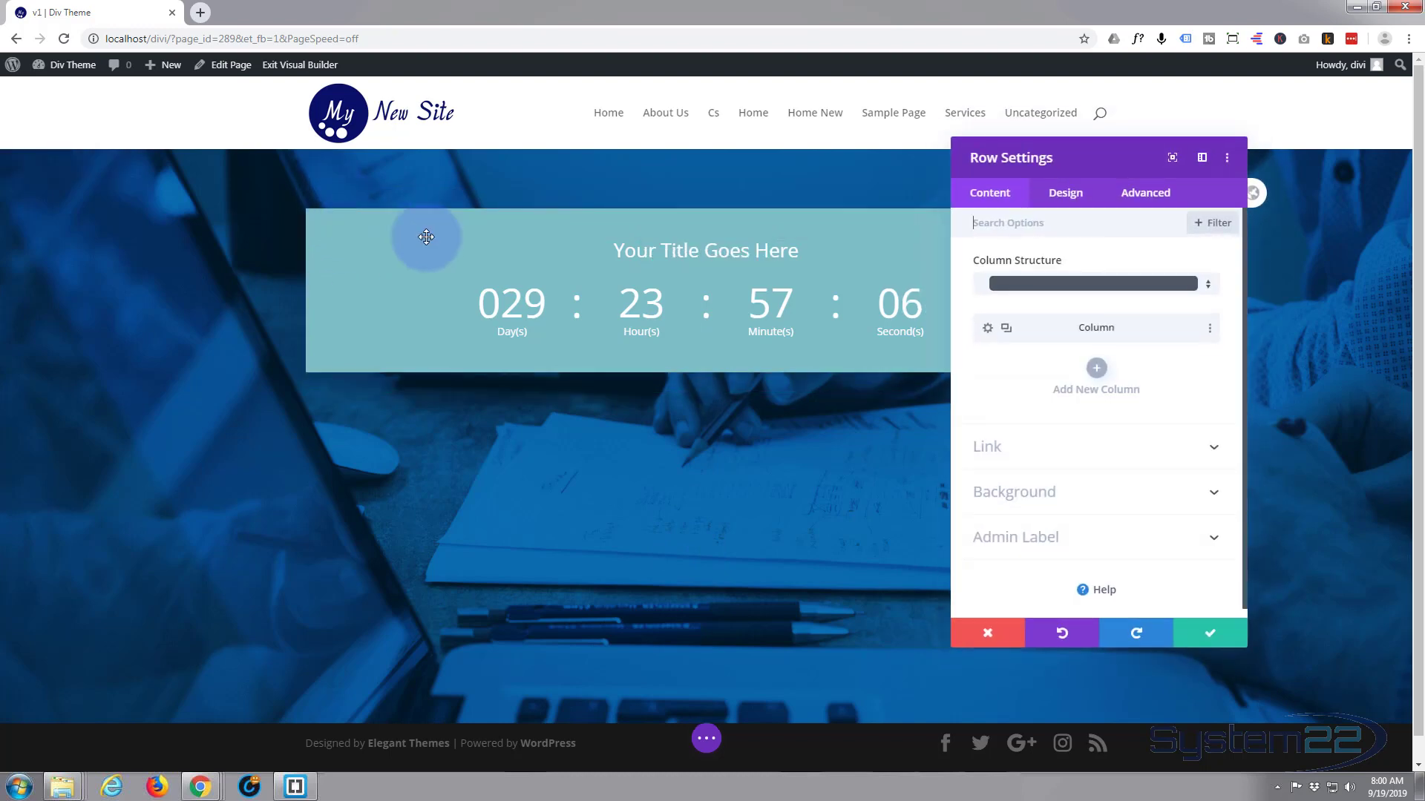
left_click(1067, 198)
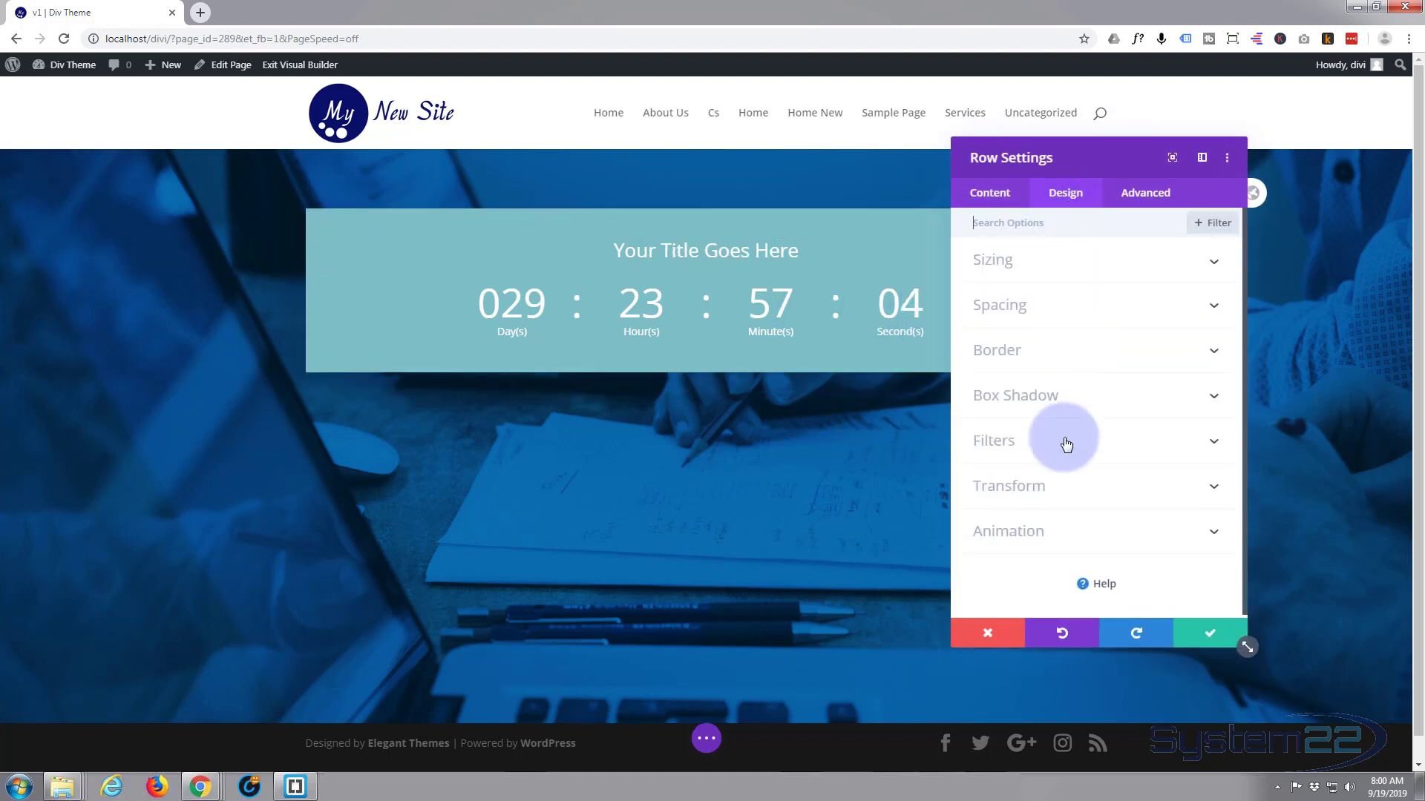
left_click(1064, 306)
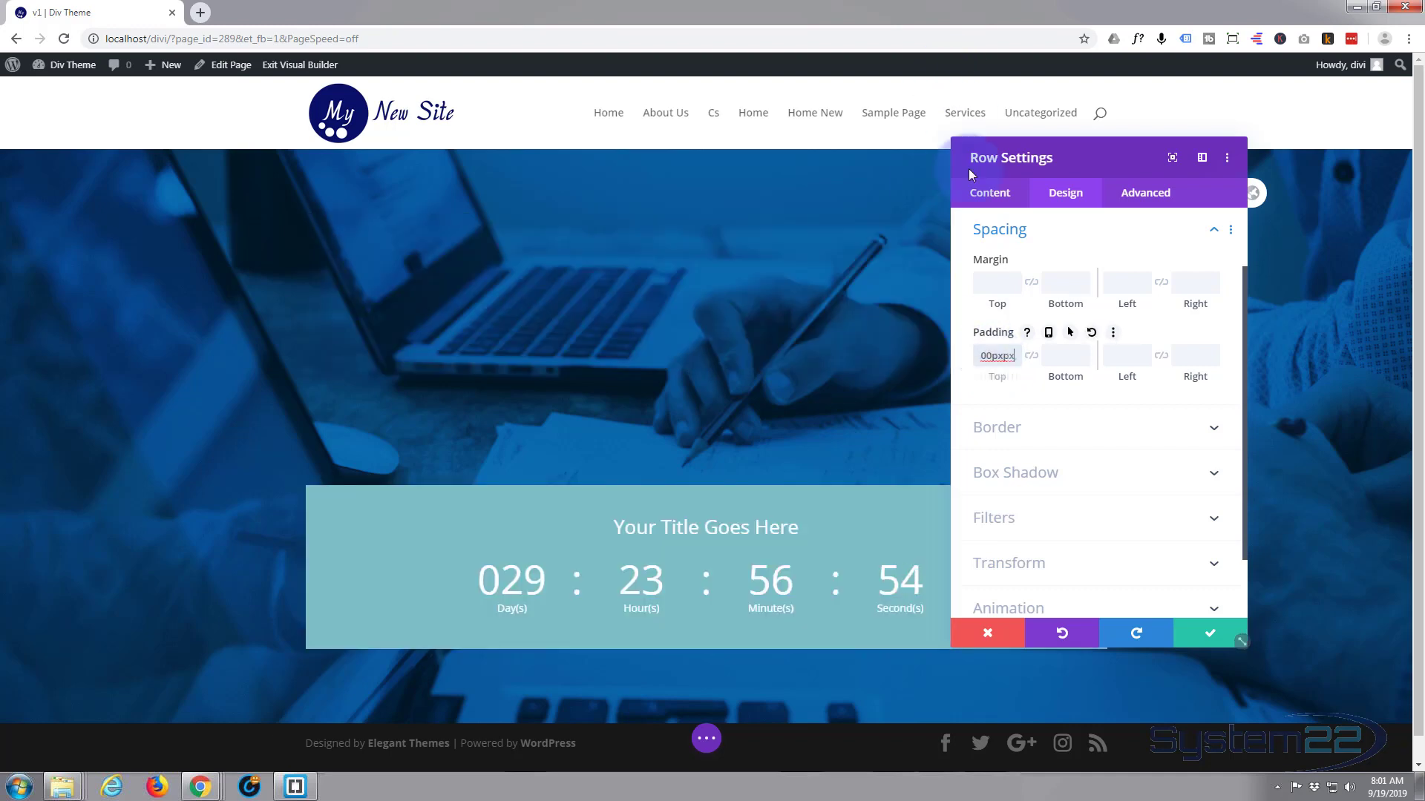
left_click(981, 355)
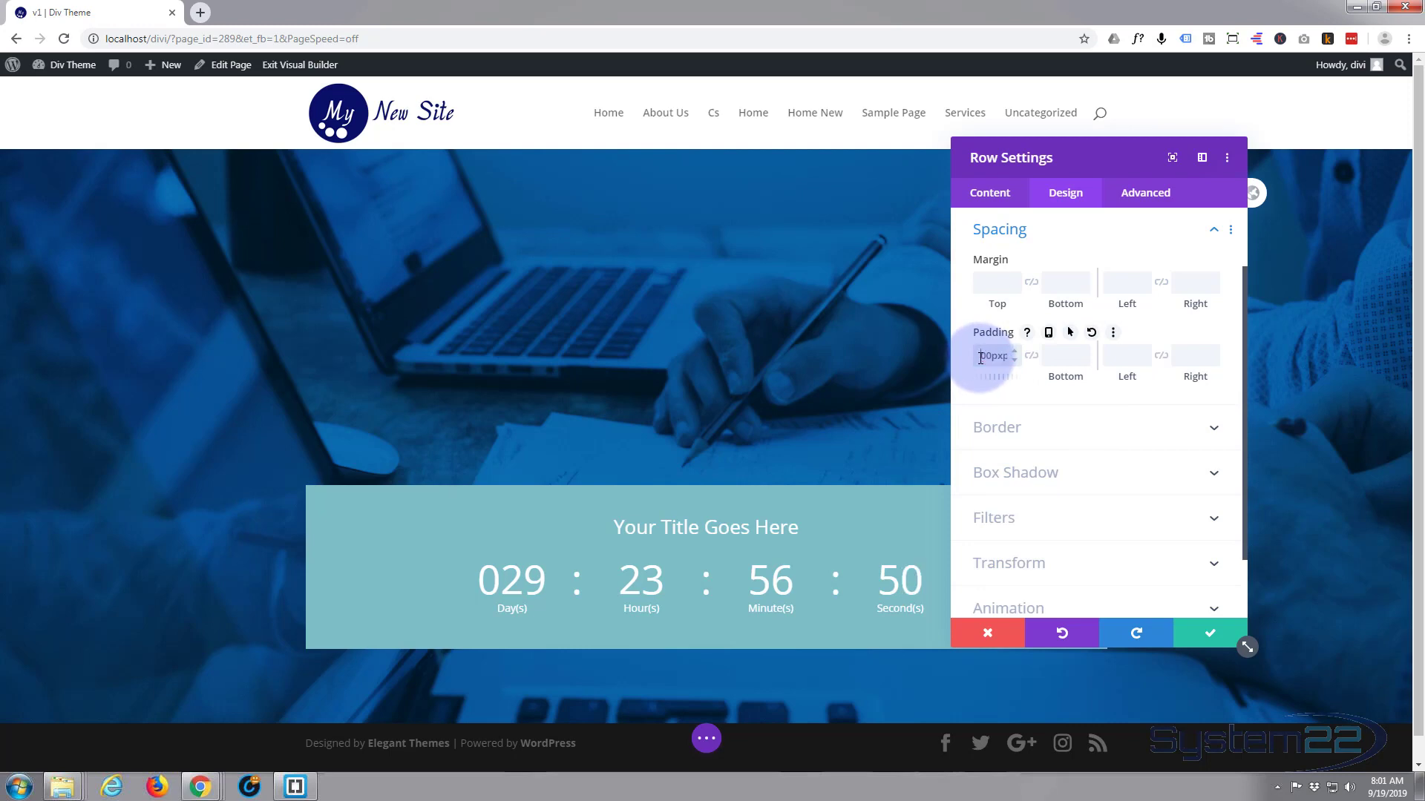
left_click_drag(980, 359, 970, 356)
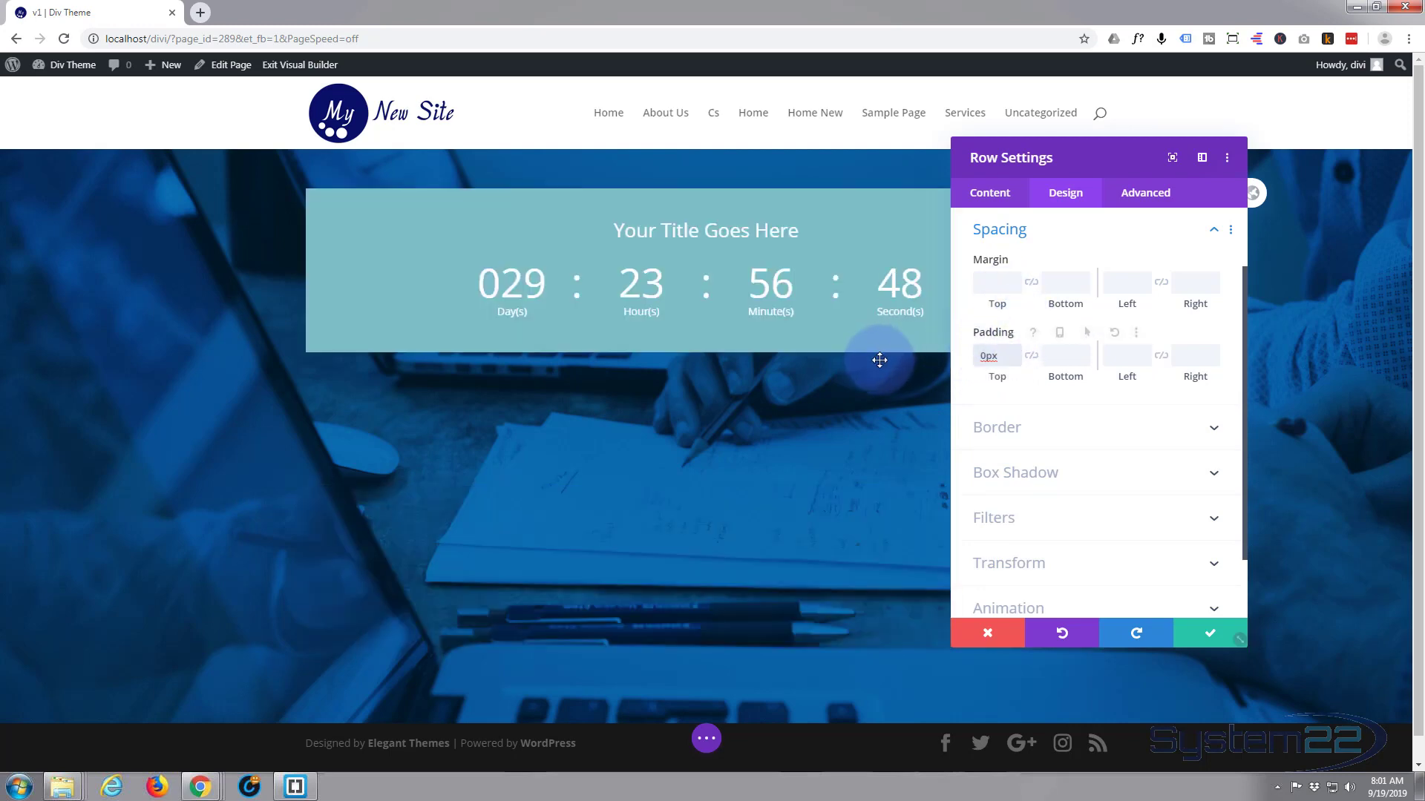
- Try 20% and 10% as the row's top padding, then clear it to leave it empty
left_click_drag(993, 355, 949, 356)
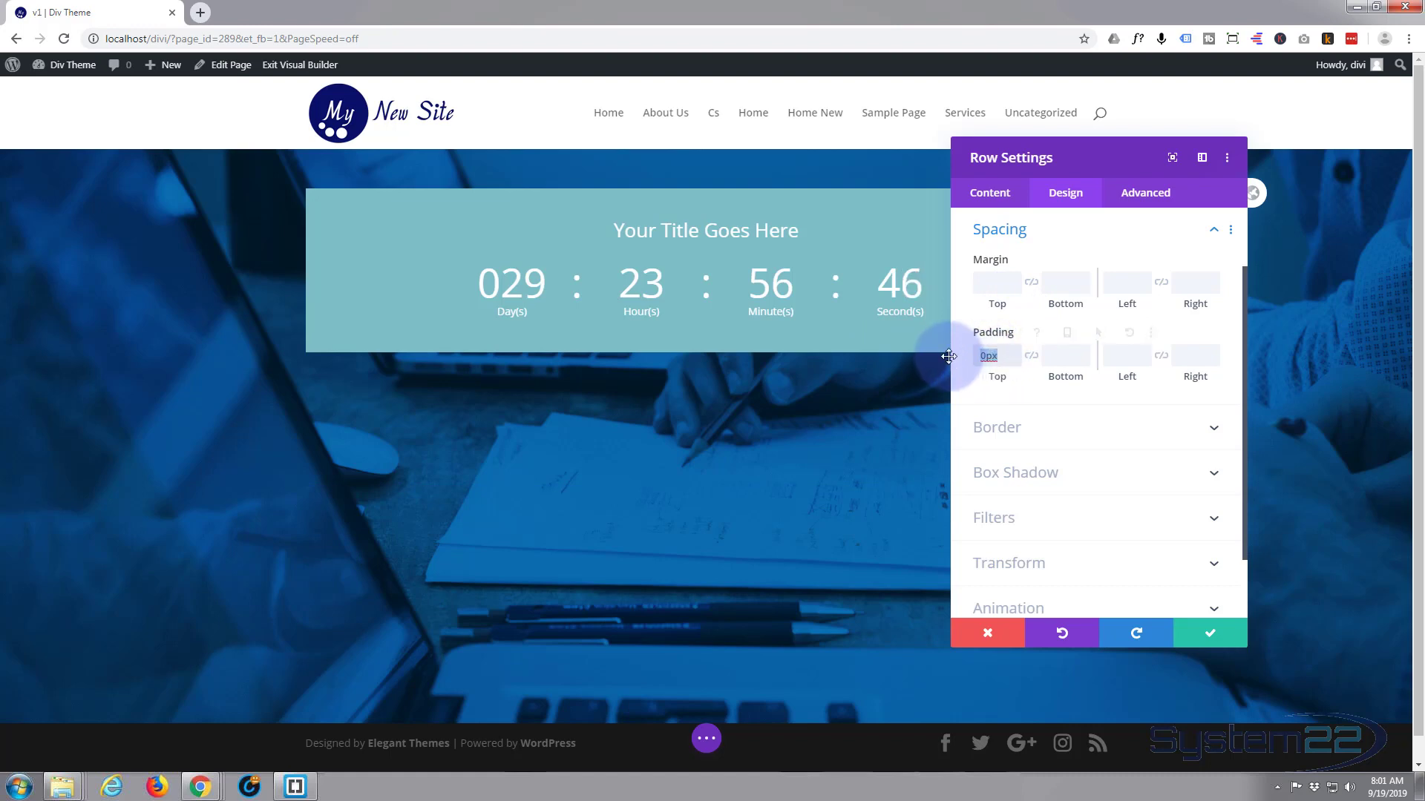
type("20px%")
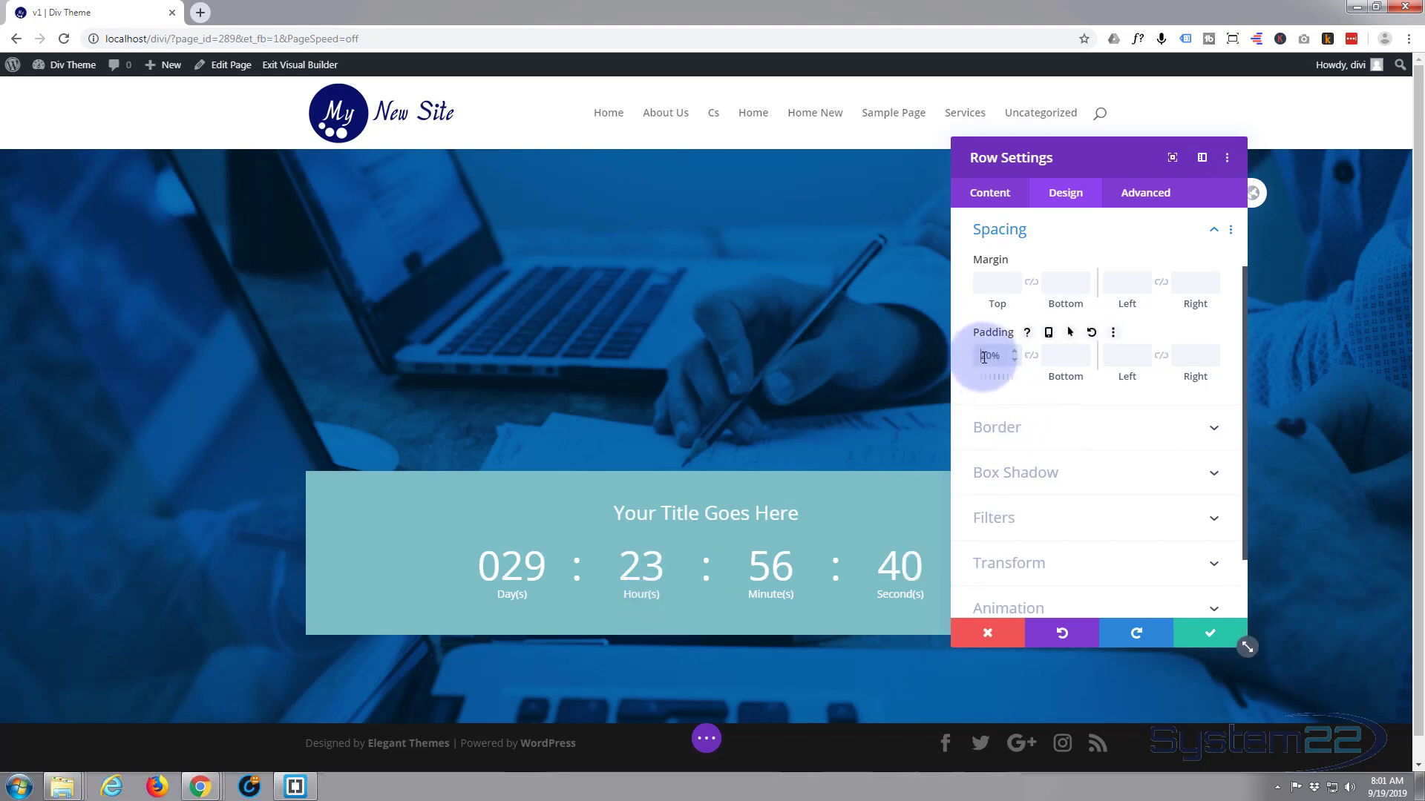
left_click_drag(978, 356, 985, 357)
type("1")
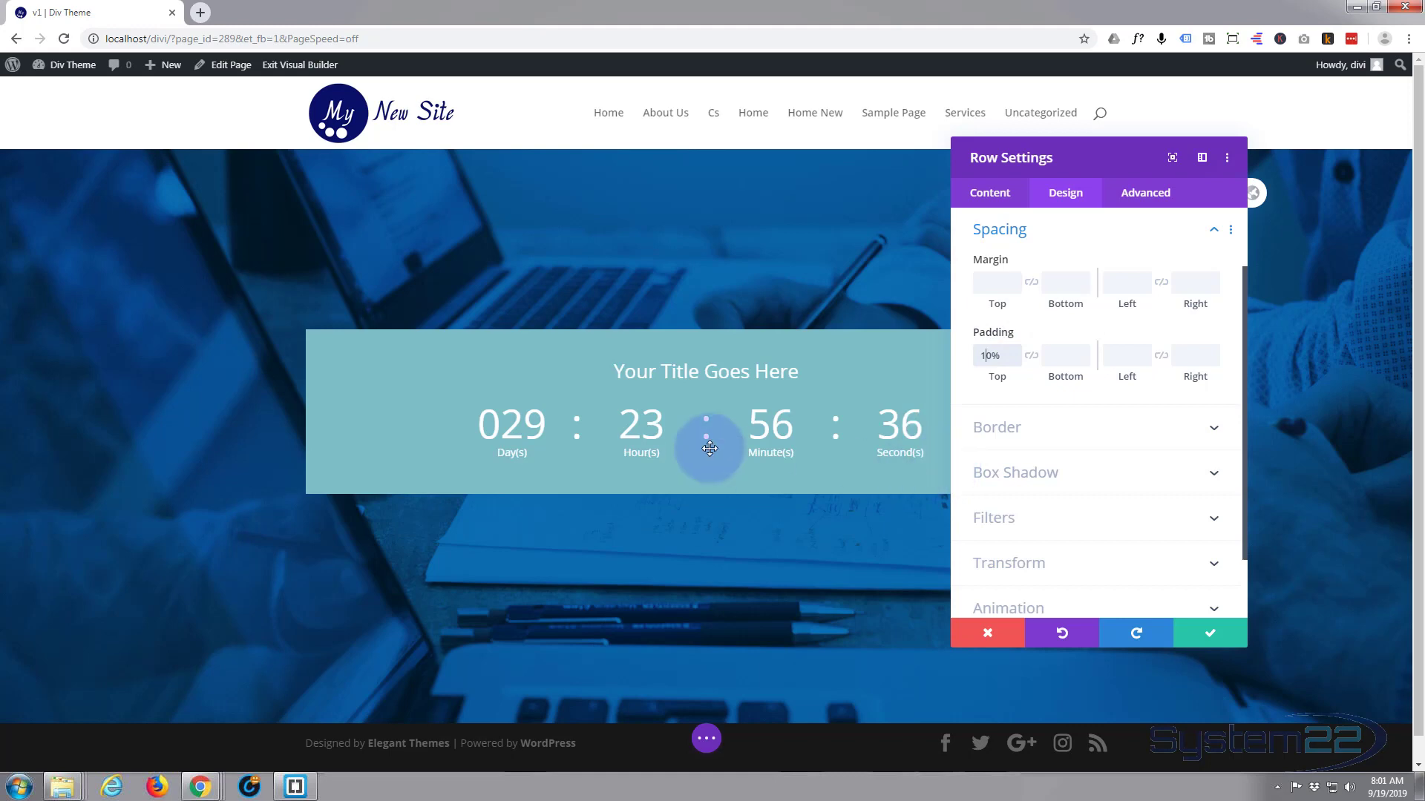
left_click_drag(1006, 359, 935, 365)
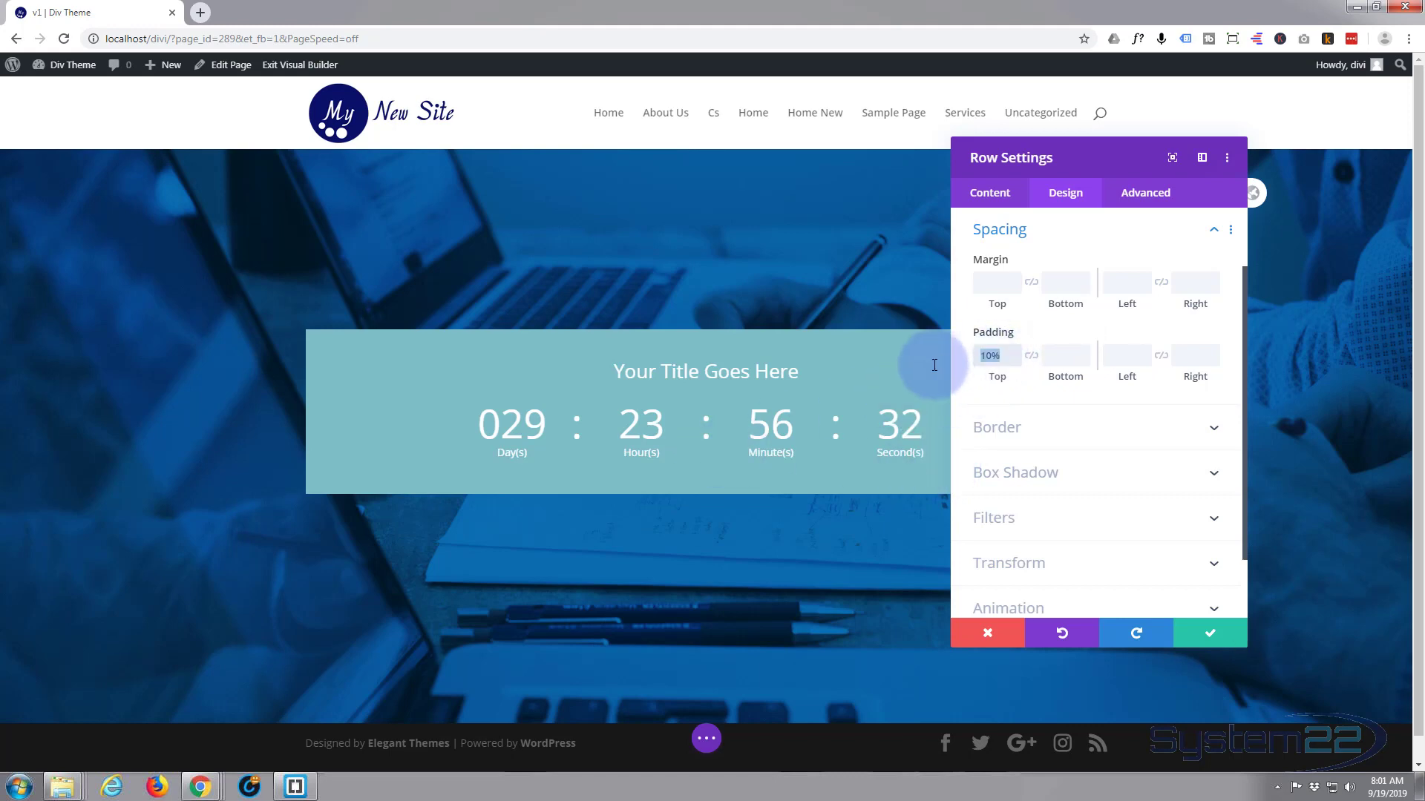
key("BackSpace")
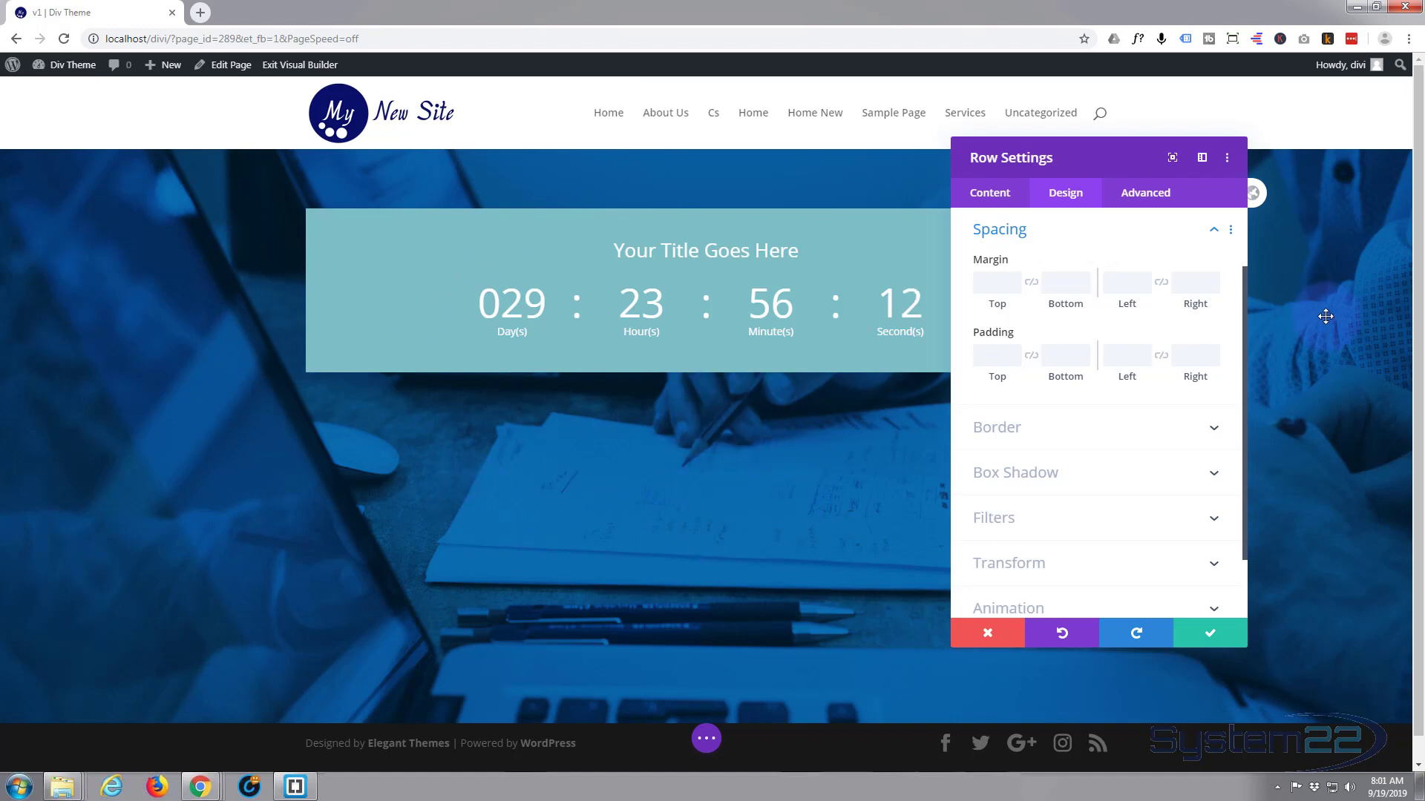
key("shift+Tab")
- Add 'display:flex; flex-direction:column;' to the section's Main Element custom CSS and save
left_click(992, 633)
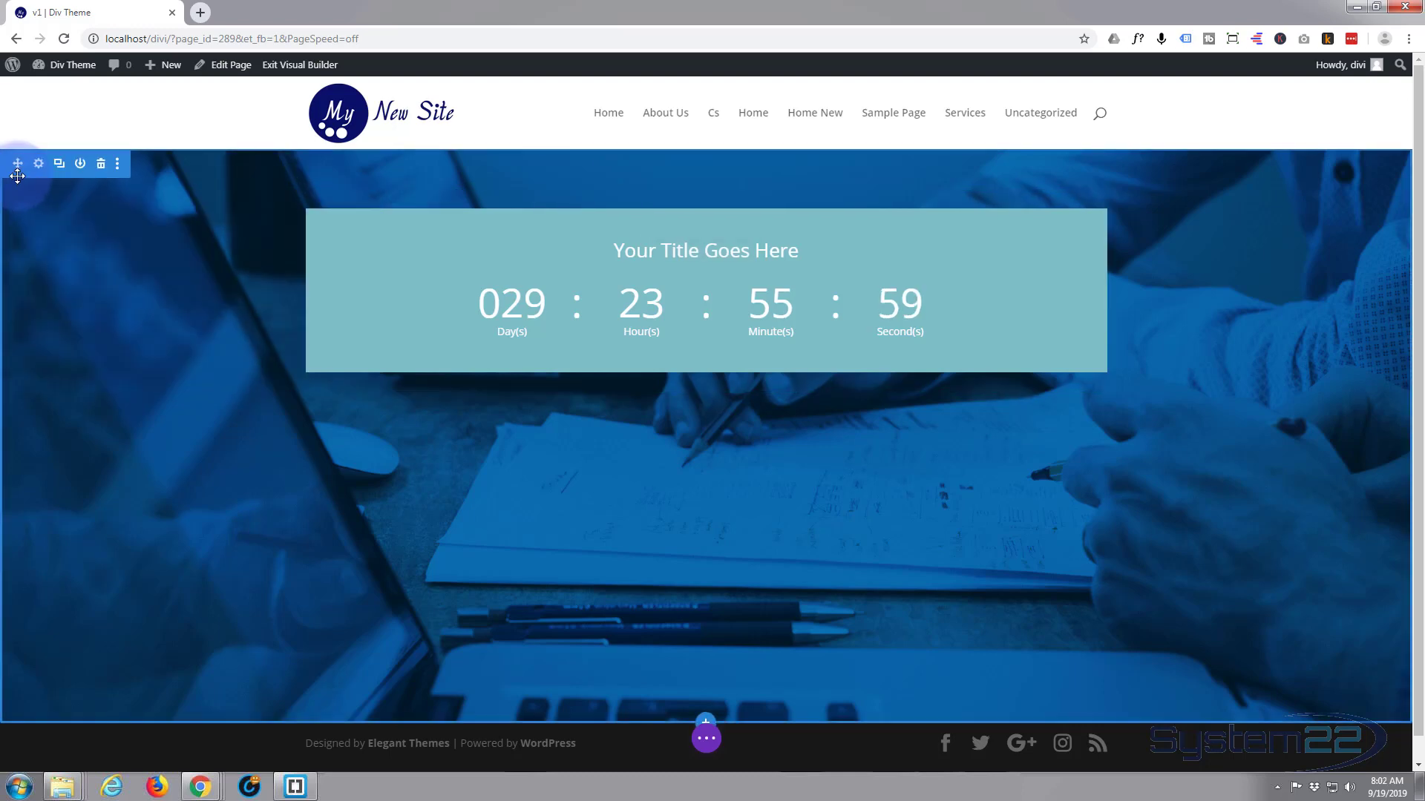
left_click(37, 168)
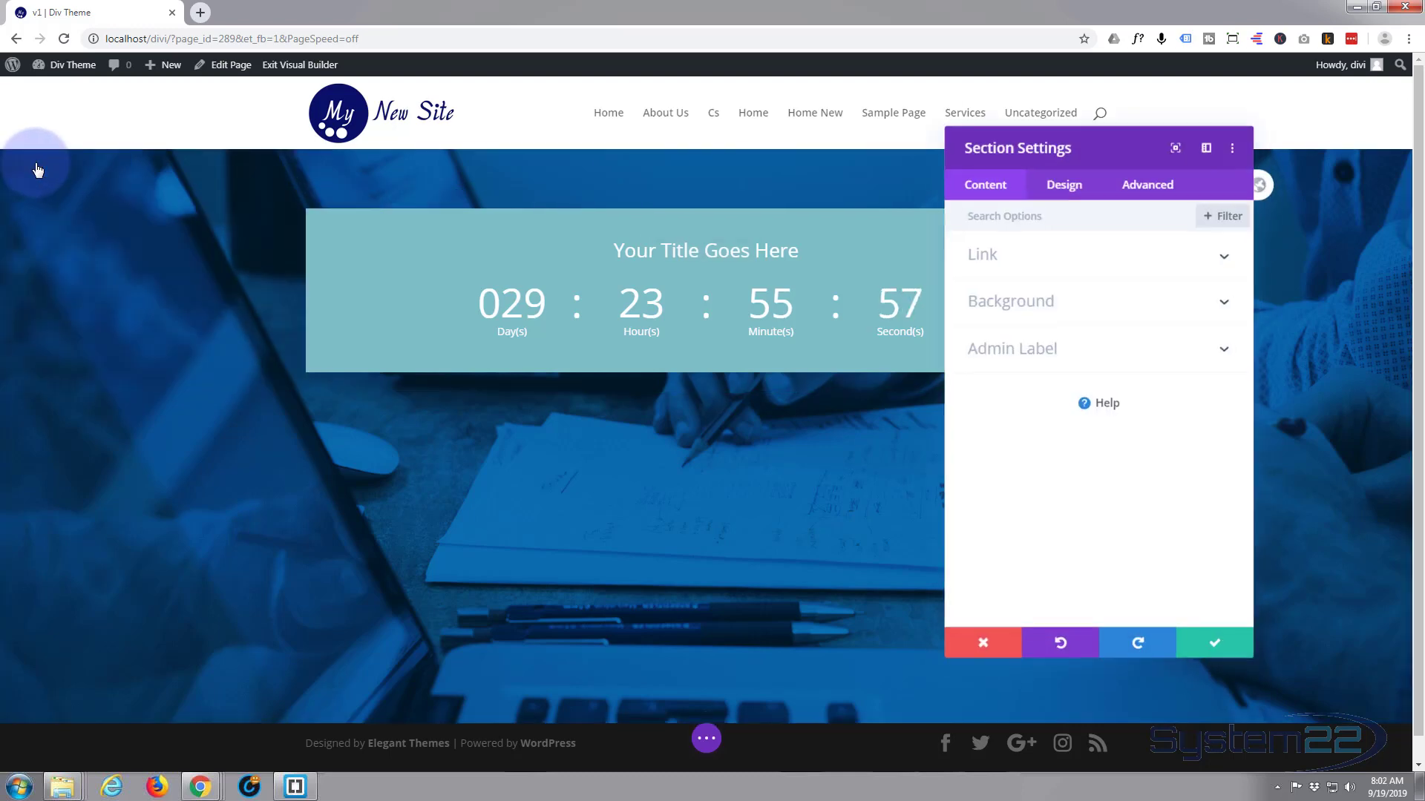
left_click(1149, 194)
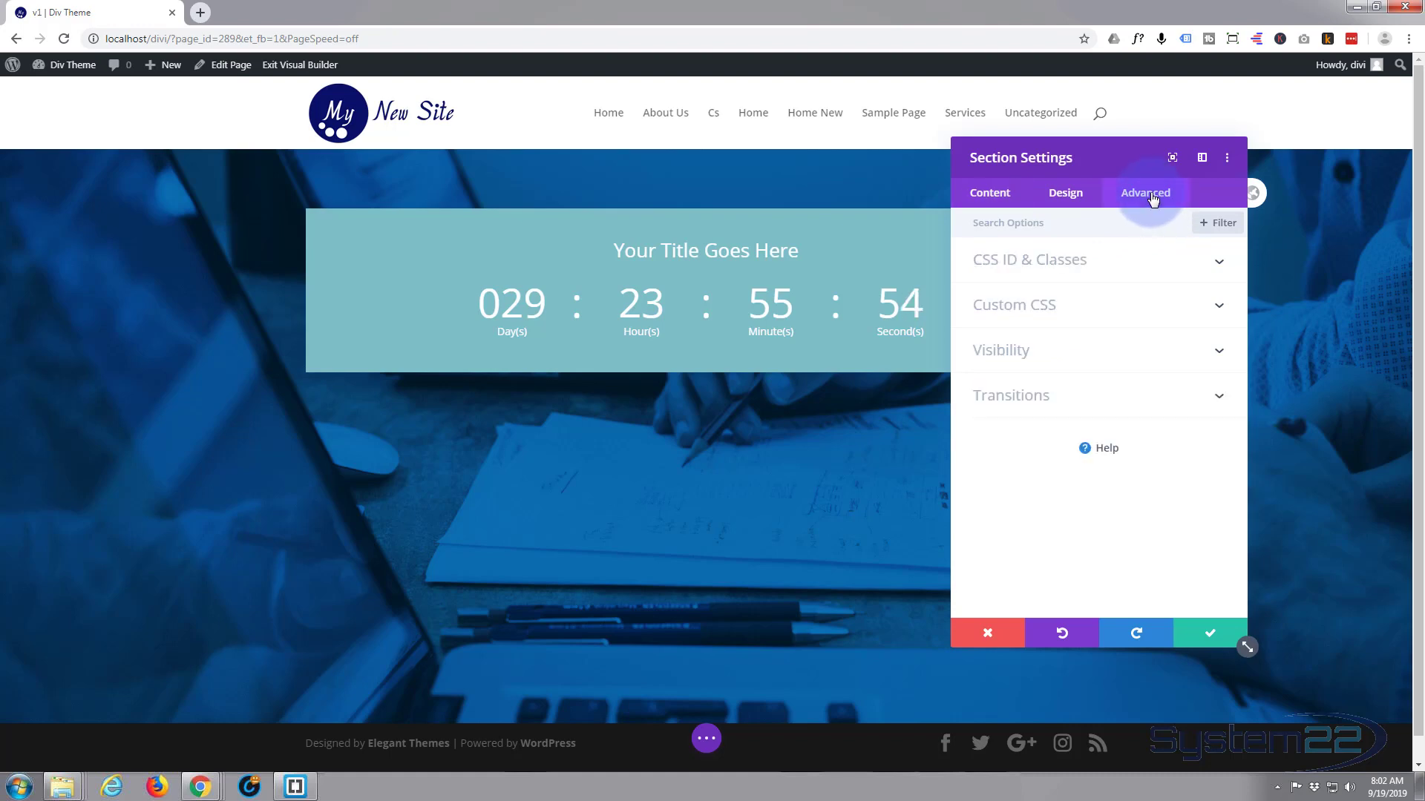
left_click(1110, 306)
left_click(1013, 410)
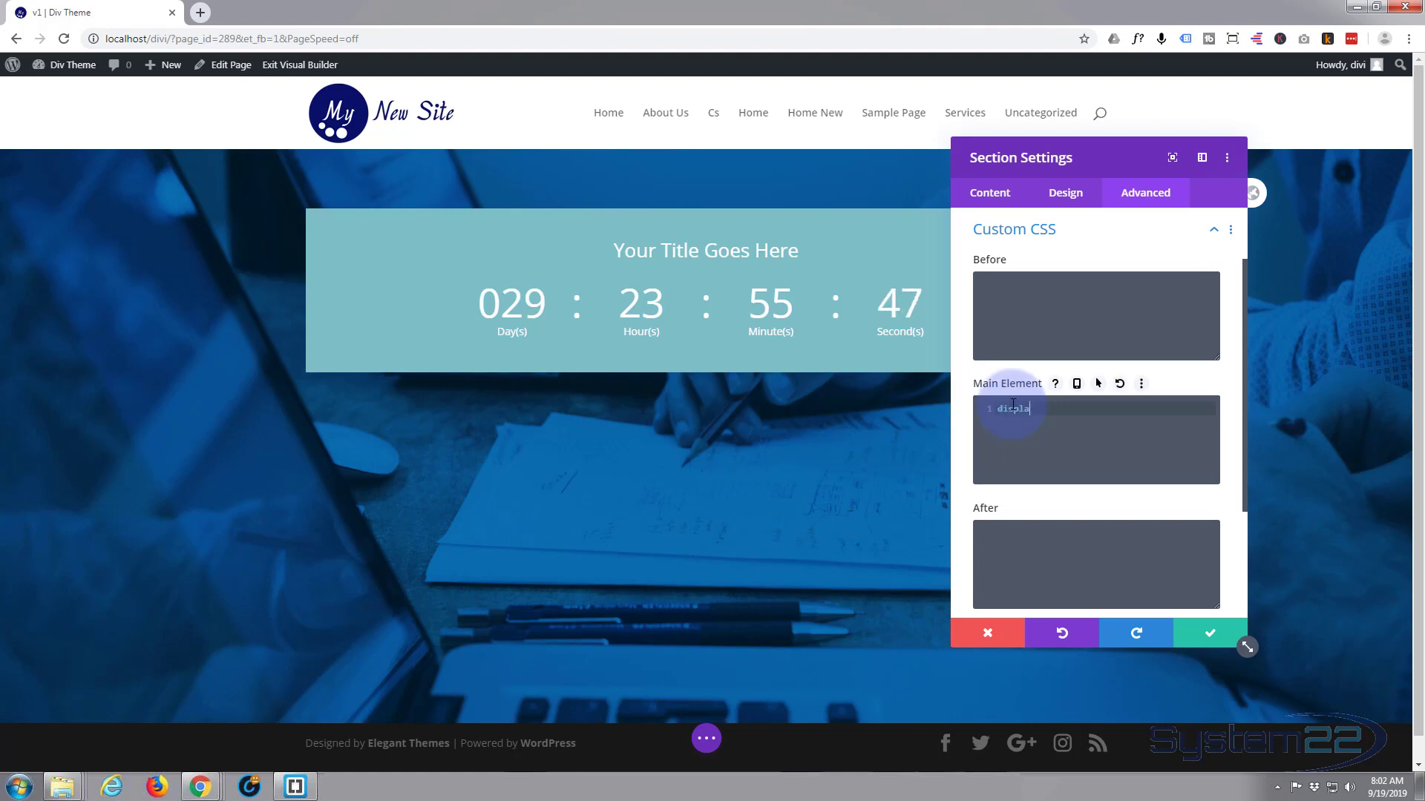
type("display:flex;")
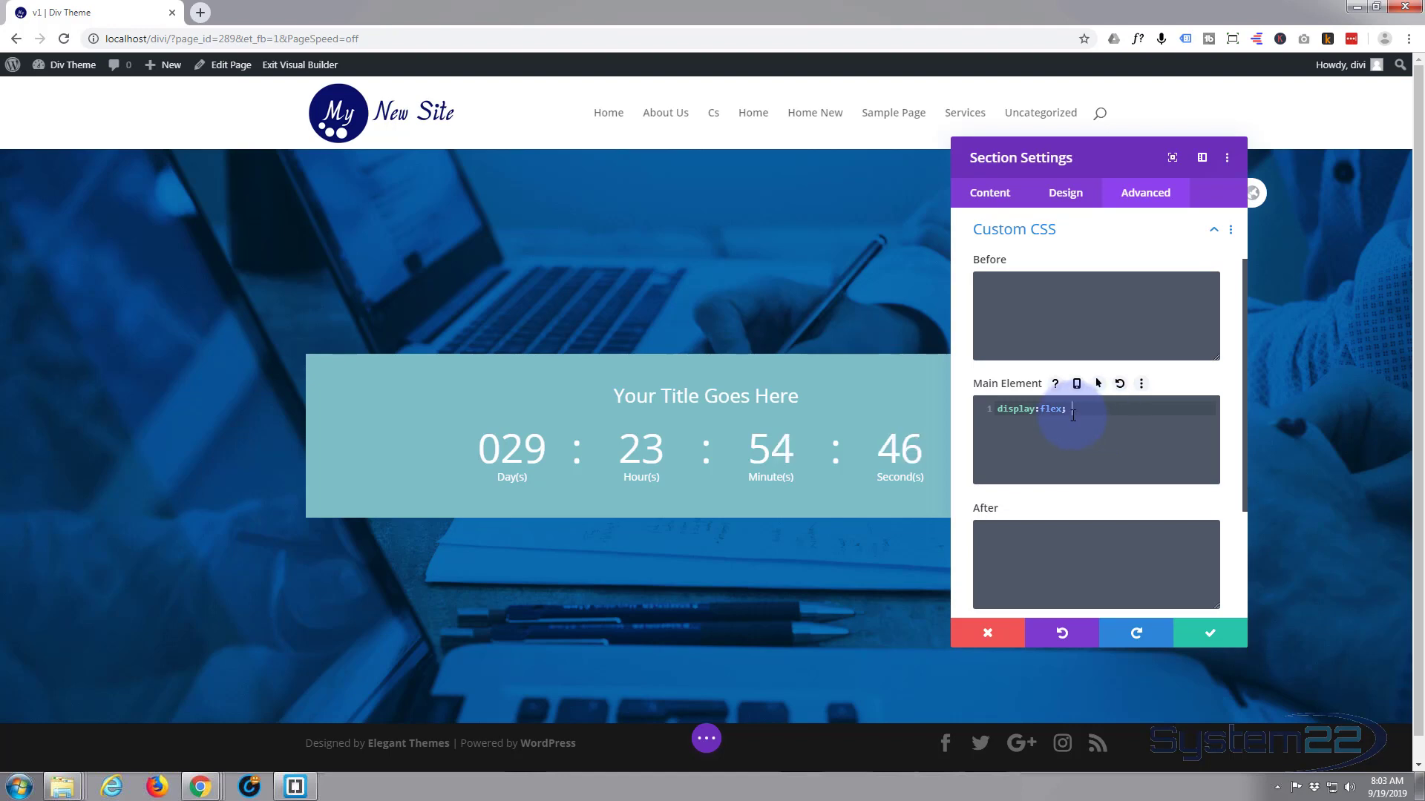
type("flex-d")
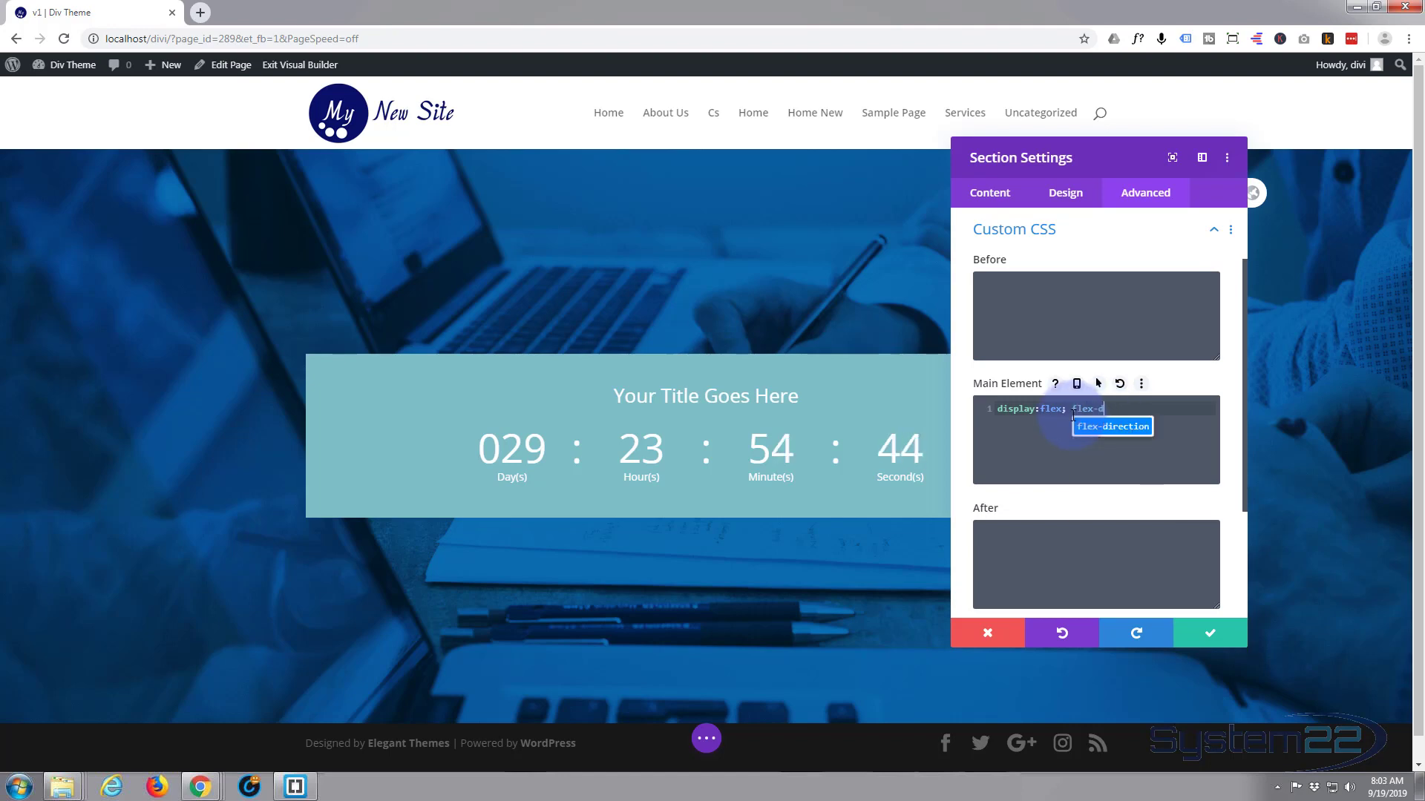
type("irection:")
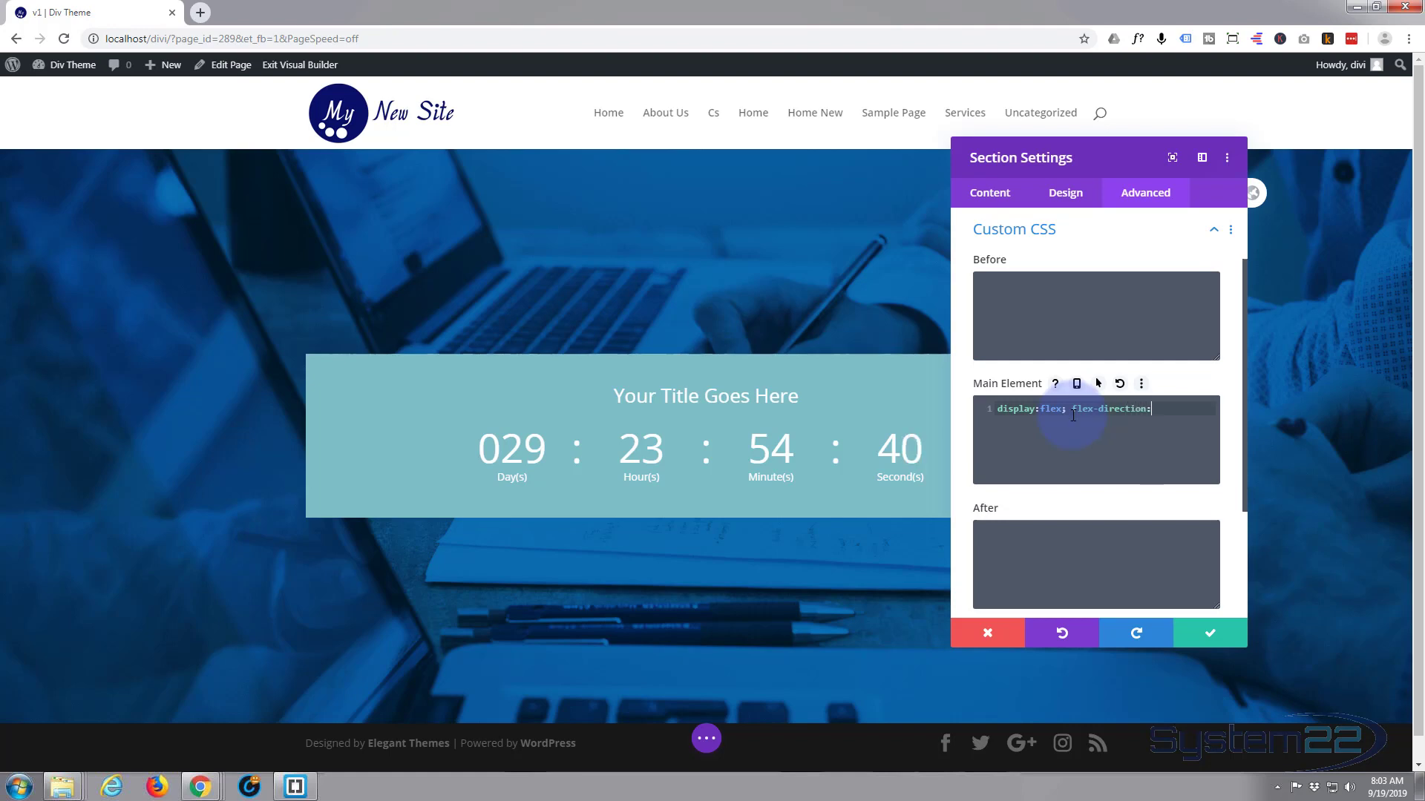
type("column")
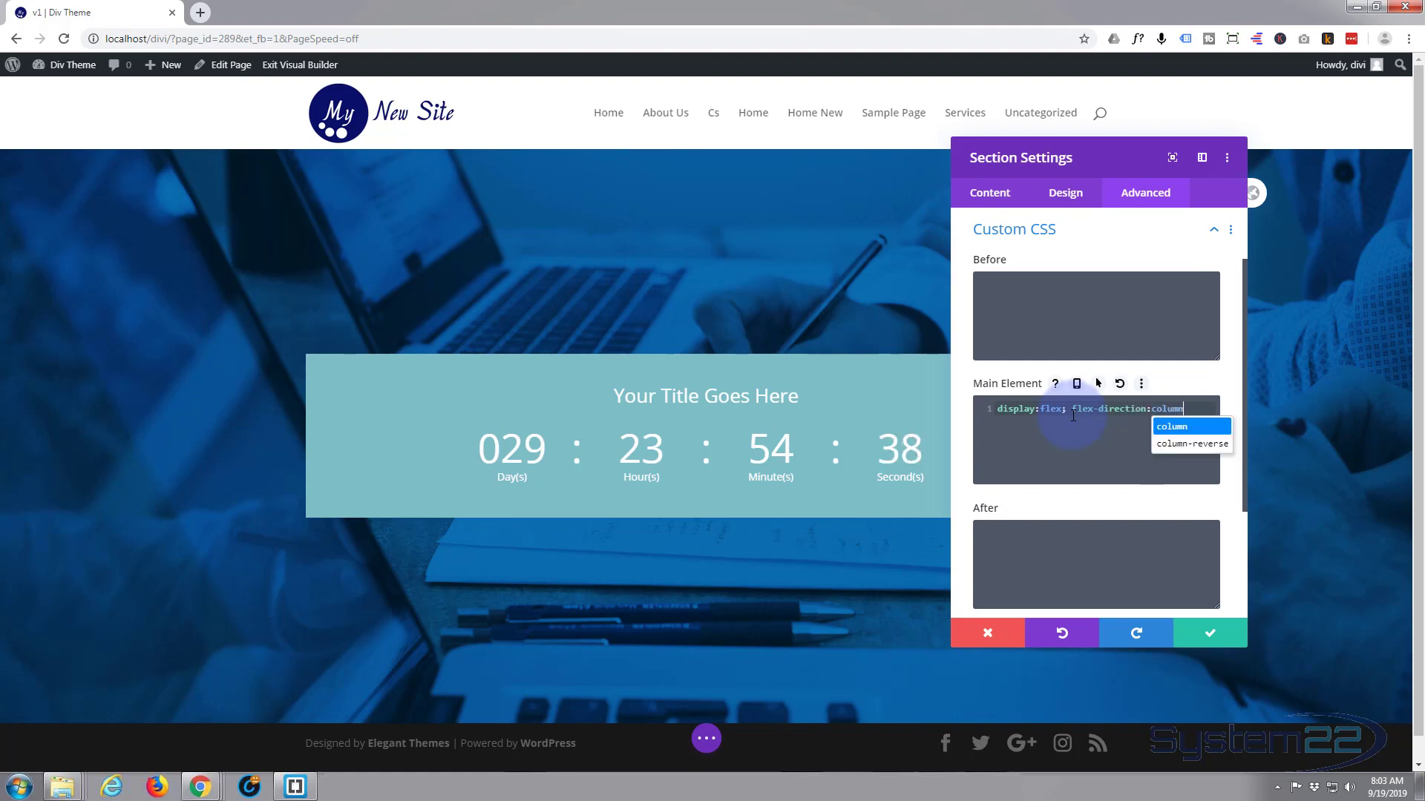
type(";")
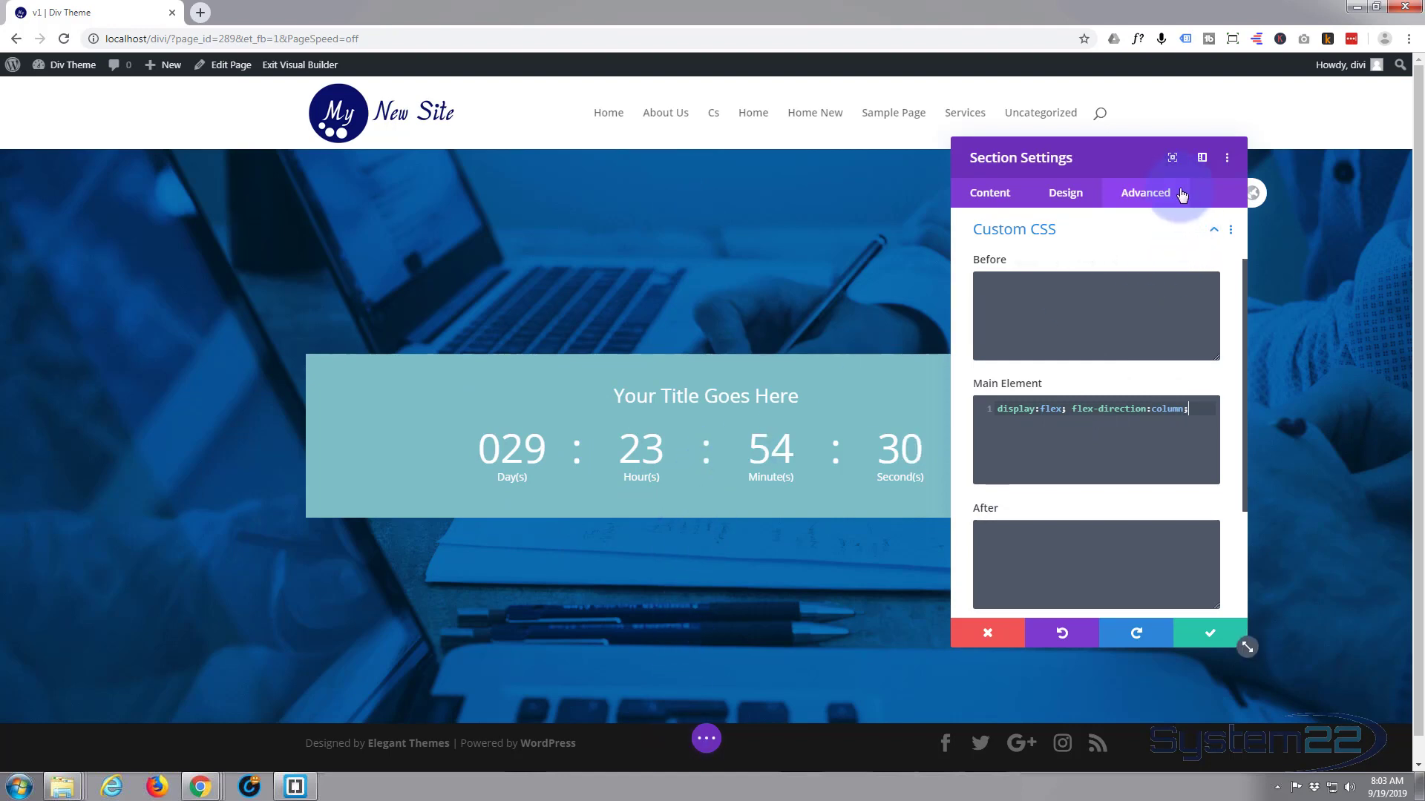
left_click(1212, 634)
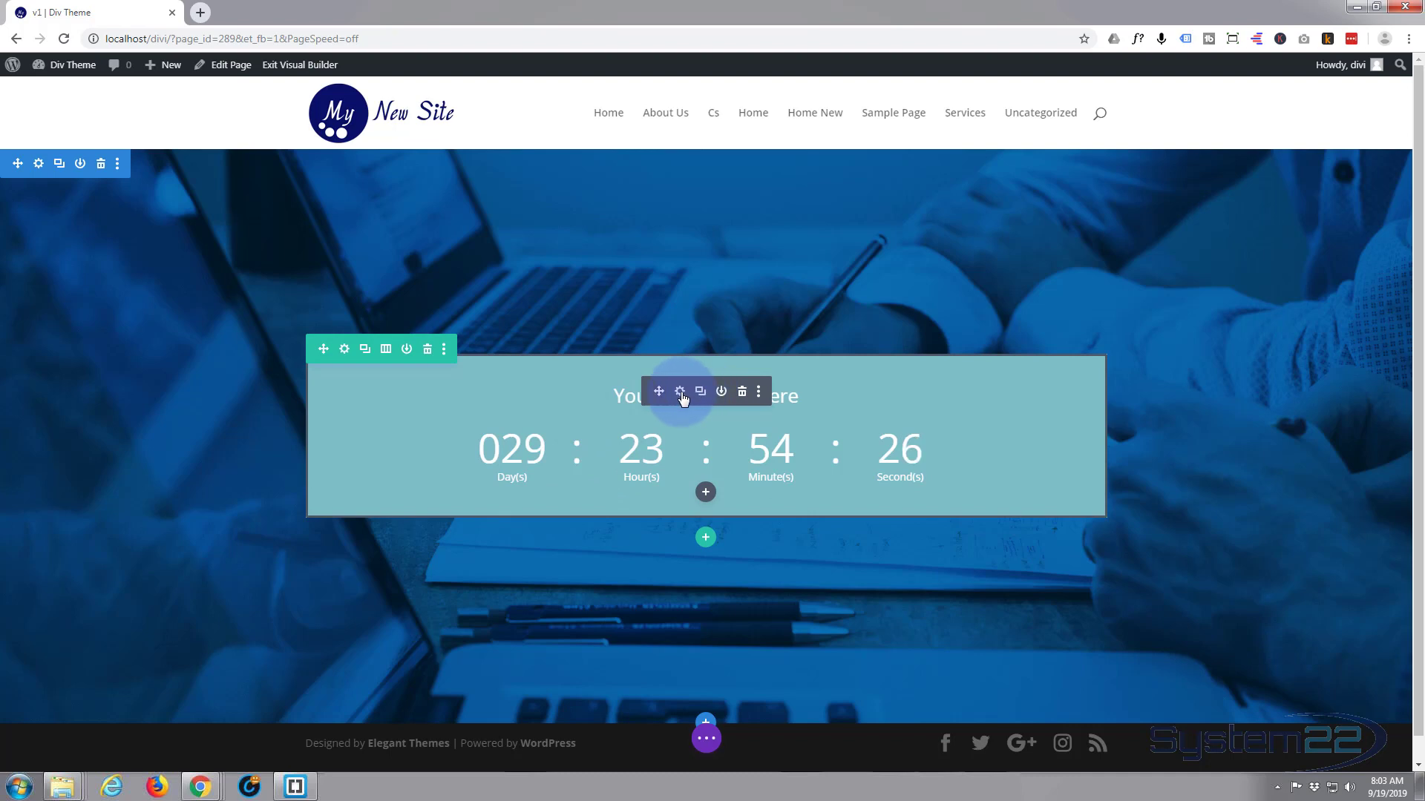
- Delete the countdown timer's teal background colour so it is transparent, and save
left_click(680, 391)
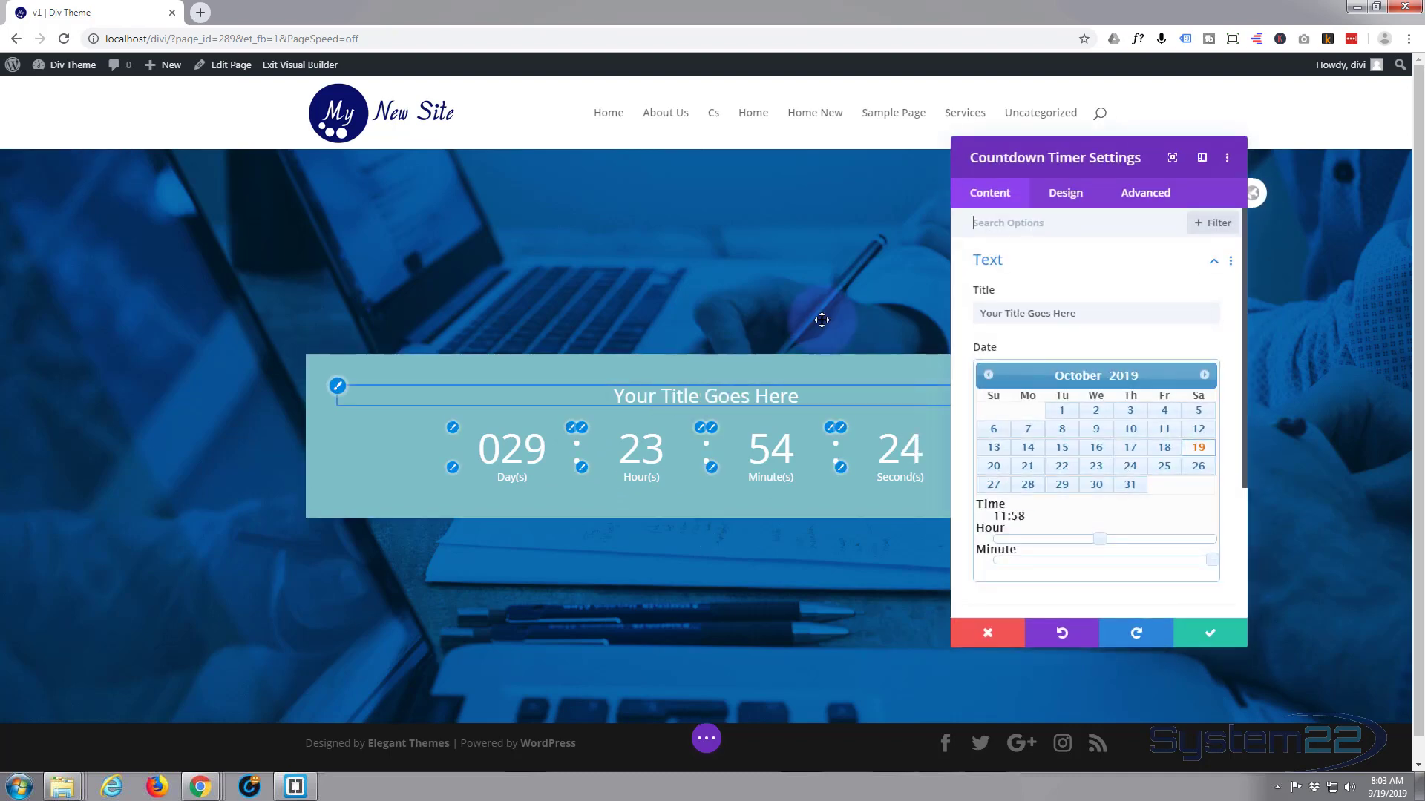
scroll(998, 411, "down", 3)
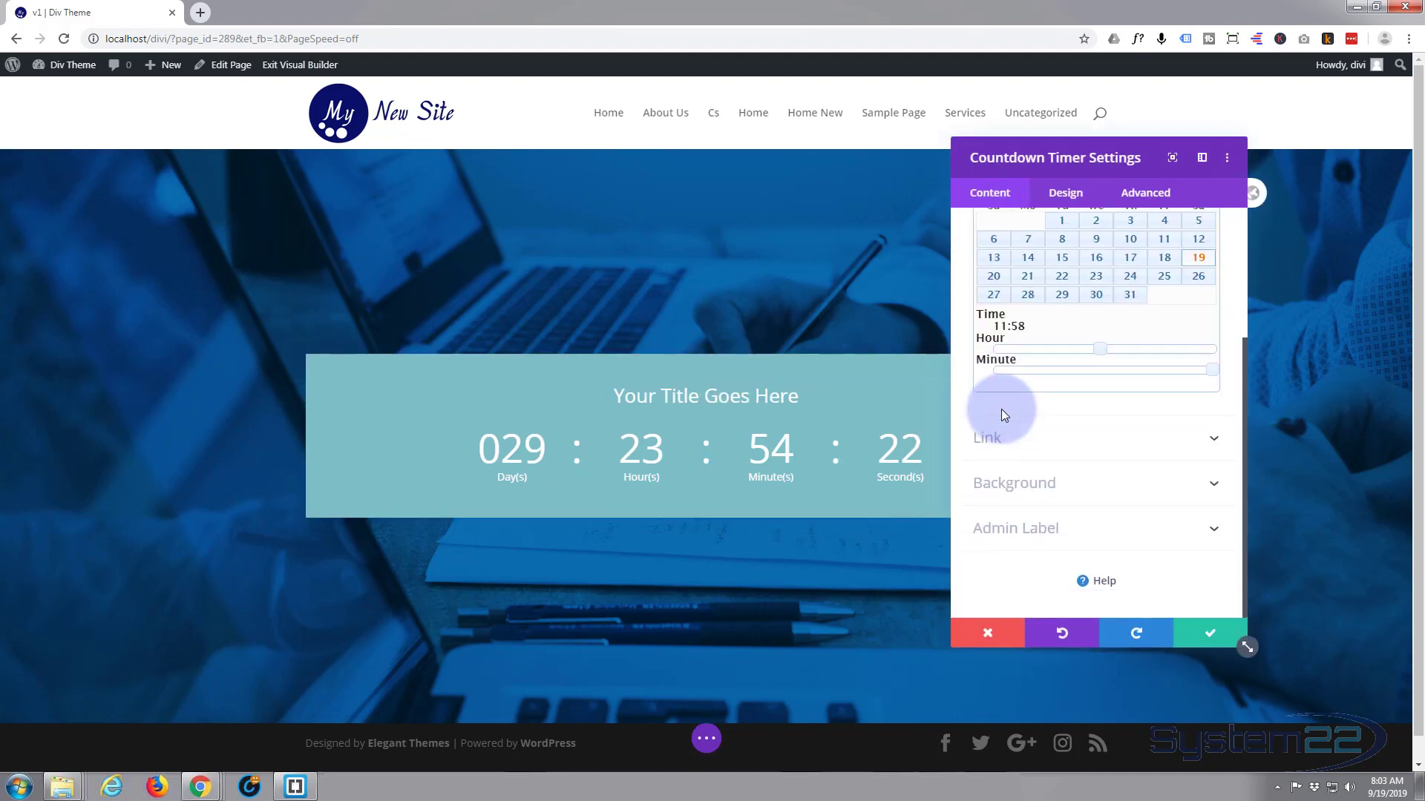
left_click(1049, 490)
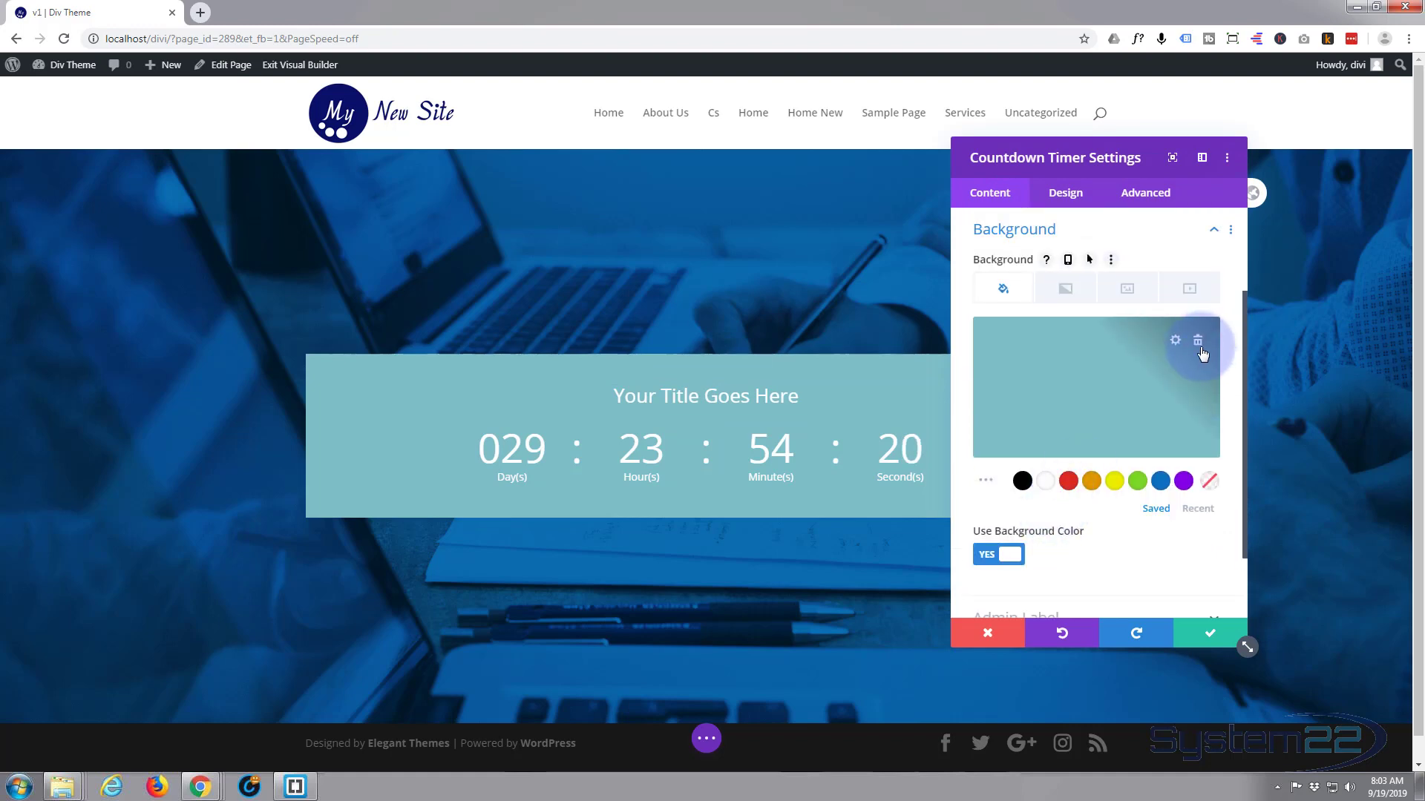
left_click(1198, 341)
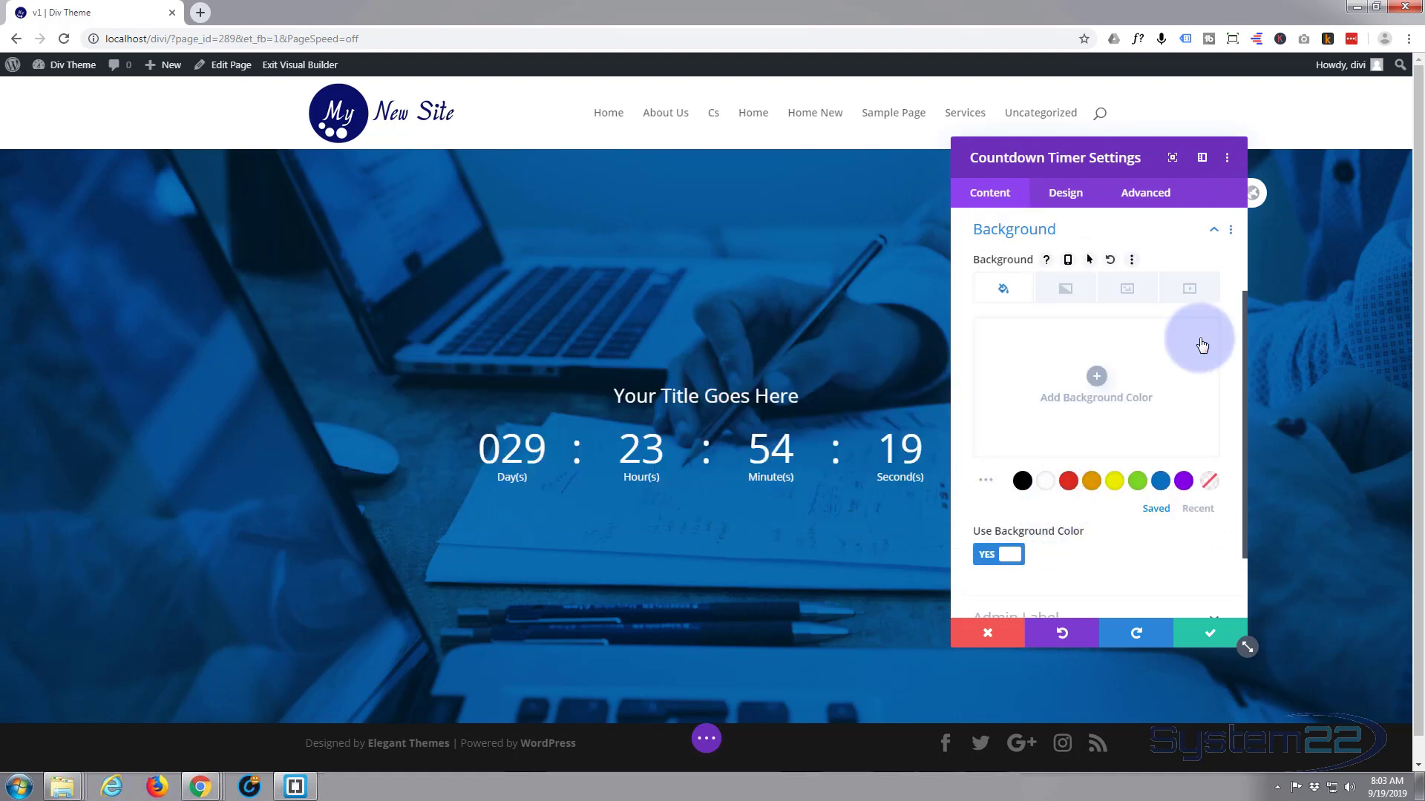
left_click(1214, 634)
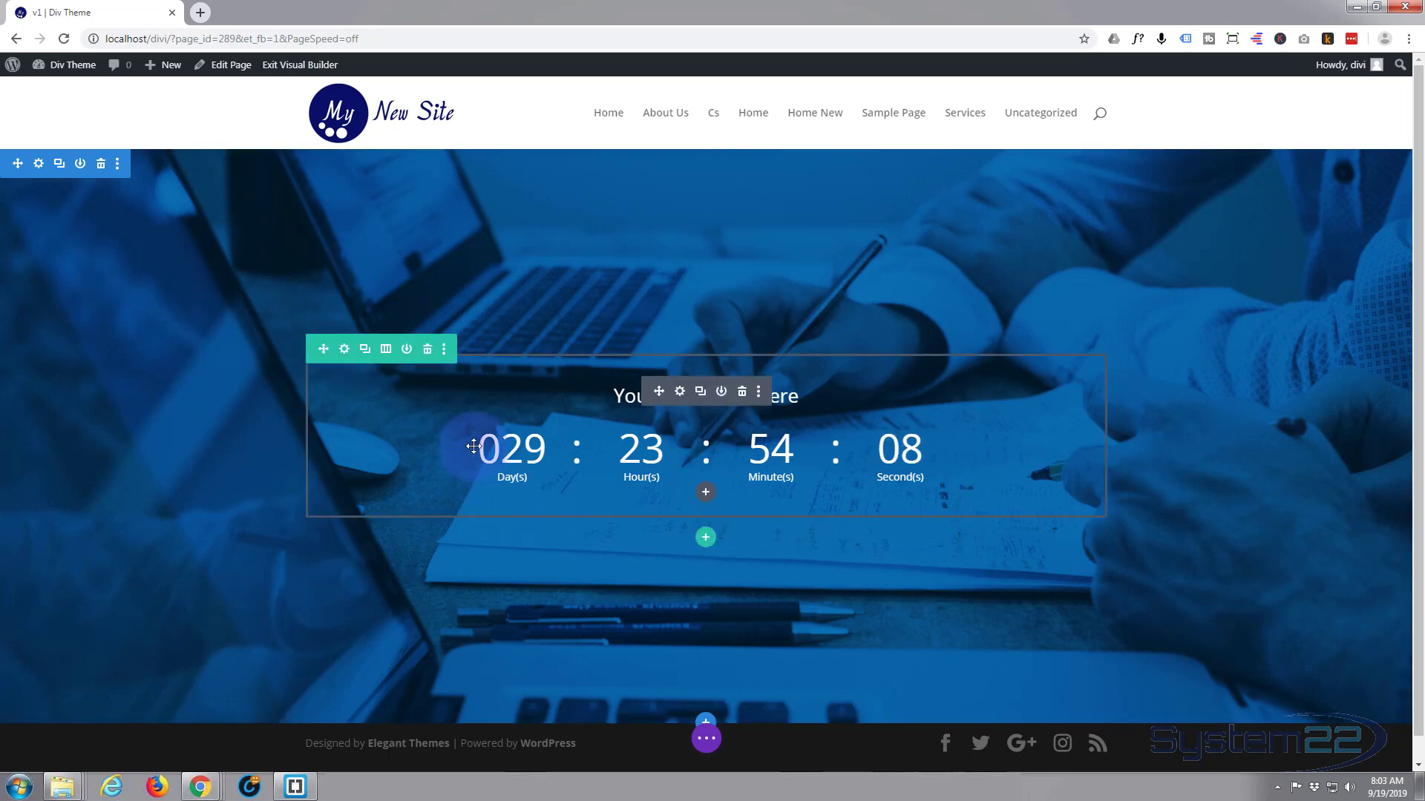
- Set the countdown timer's Margin Top to -50px and save
left_click(680, 392)
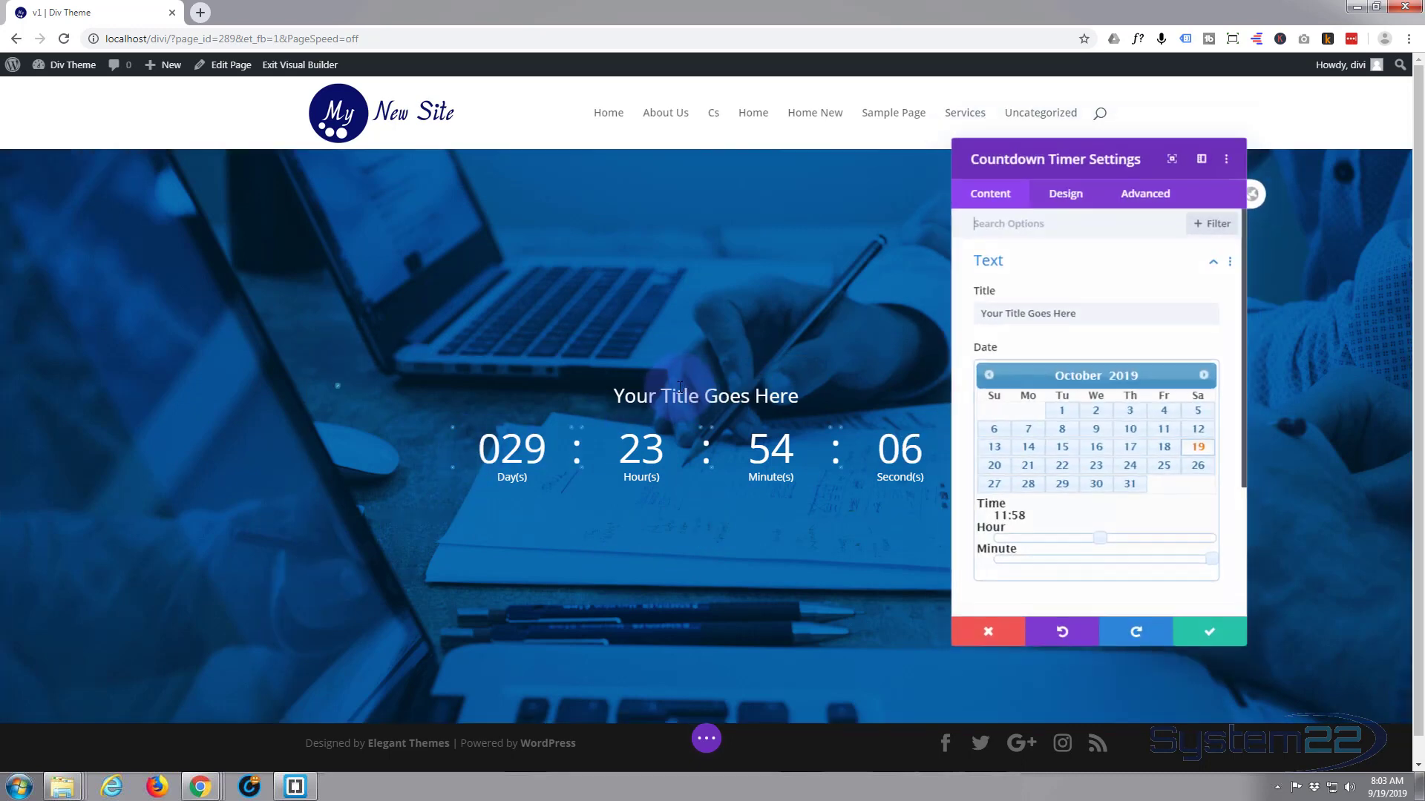
left_click_drag(1094, 163, 1183, 164)
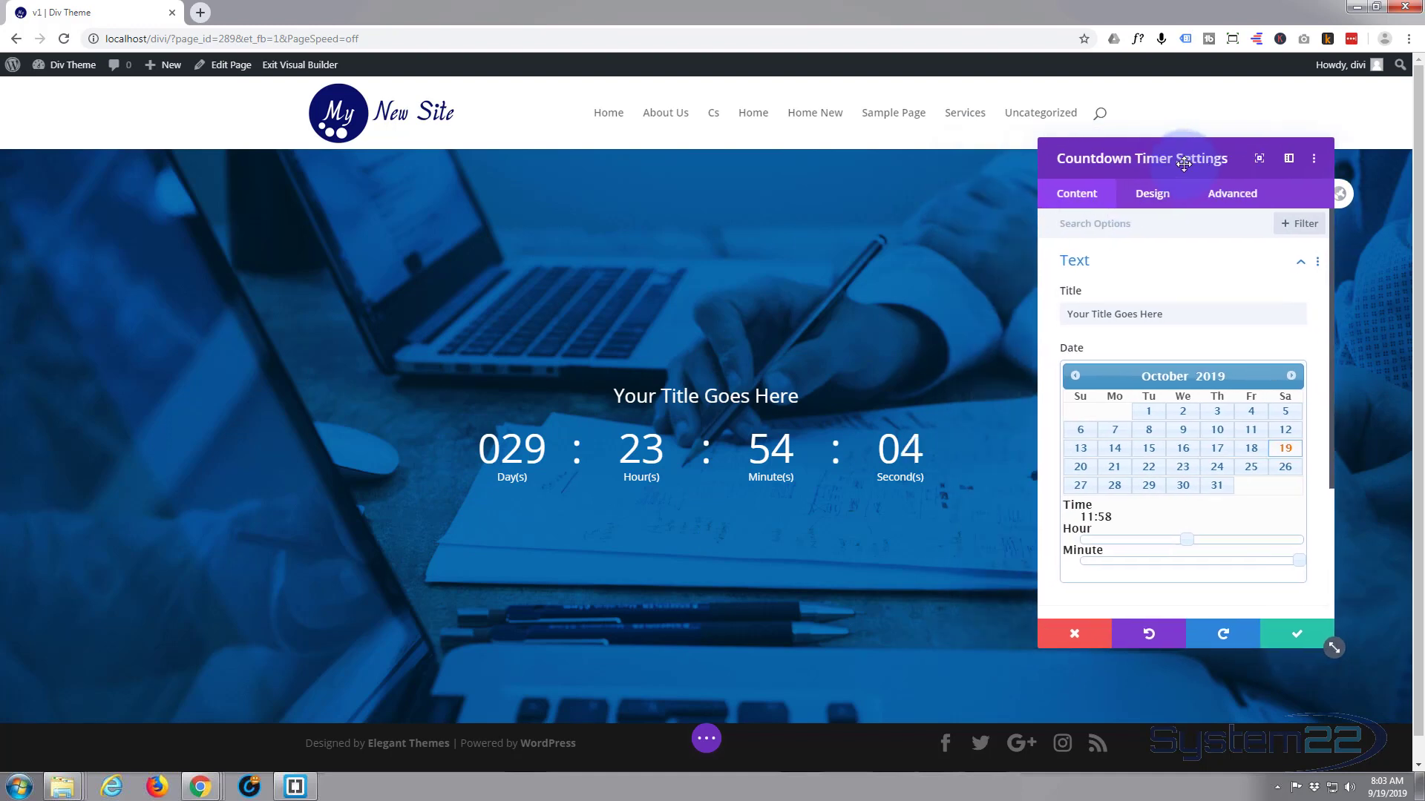
left_click(1165, 198)
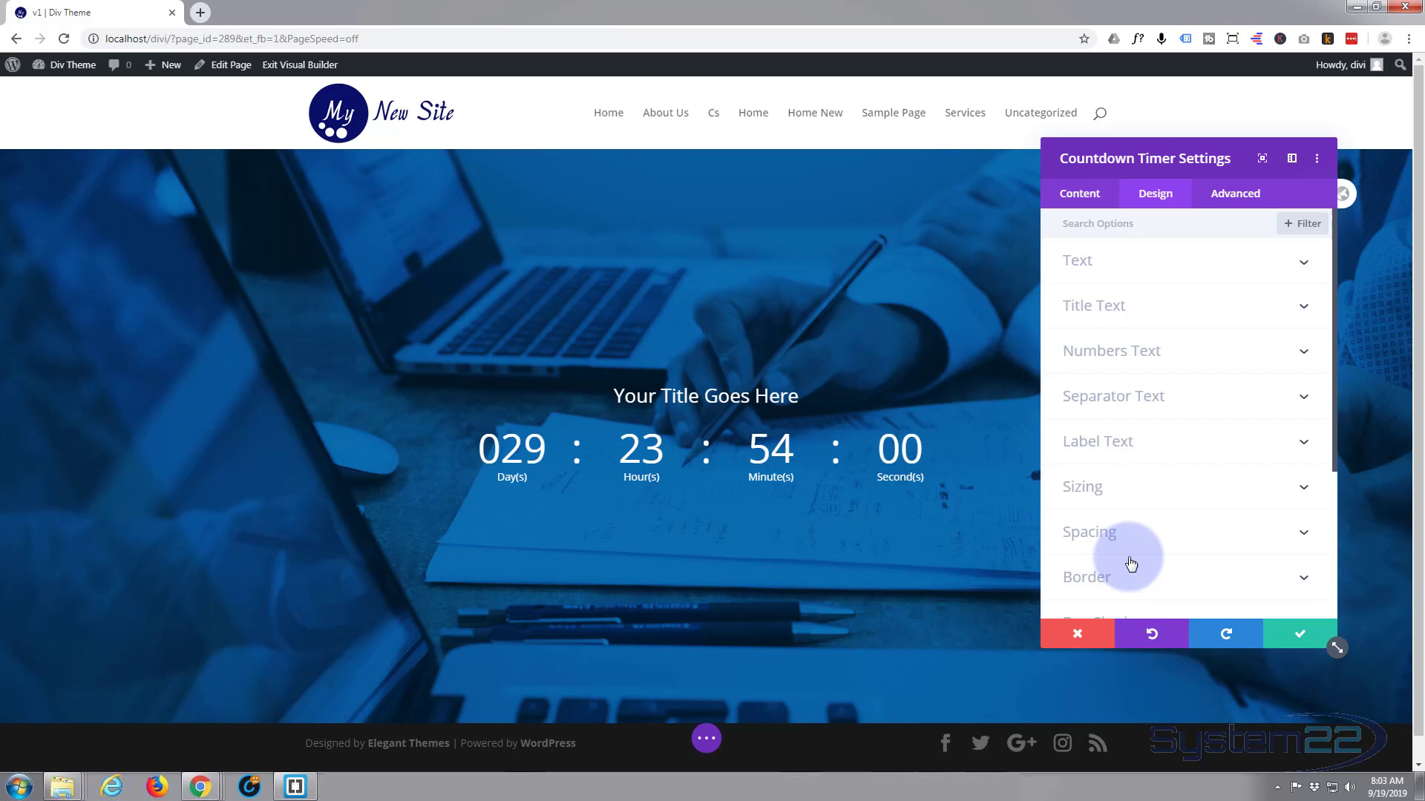
left_click(1136, 533)
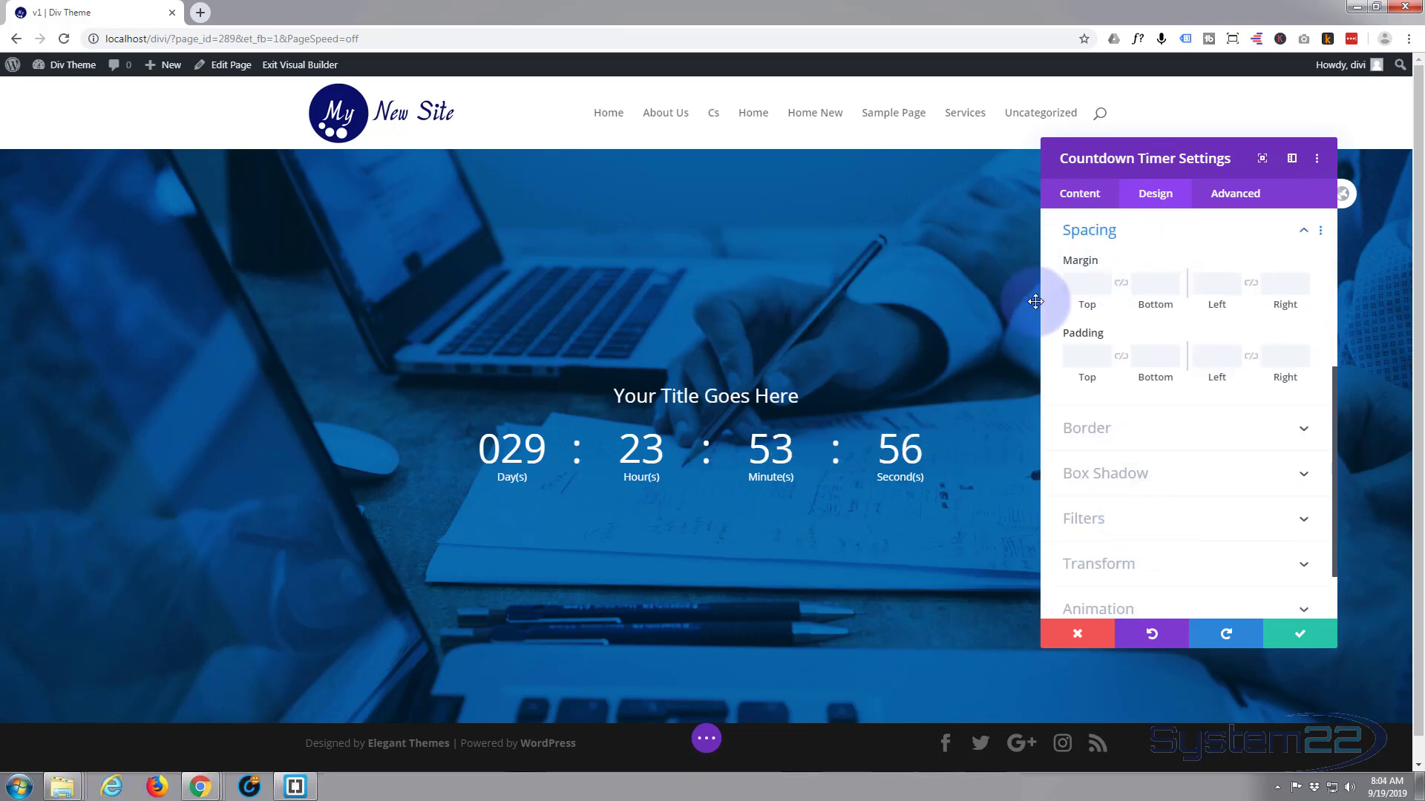
left_click(1085, 282)
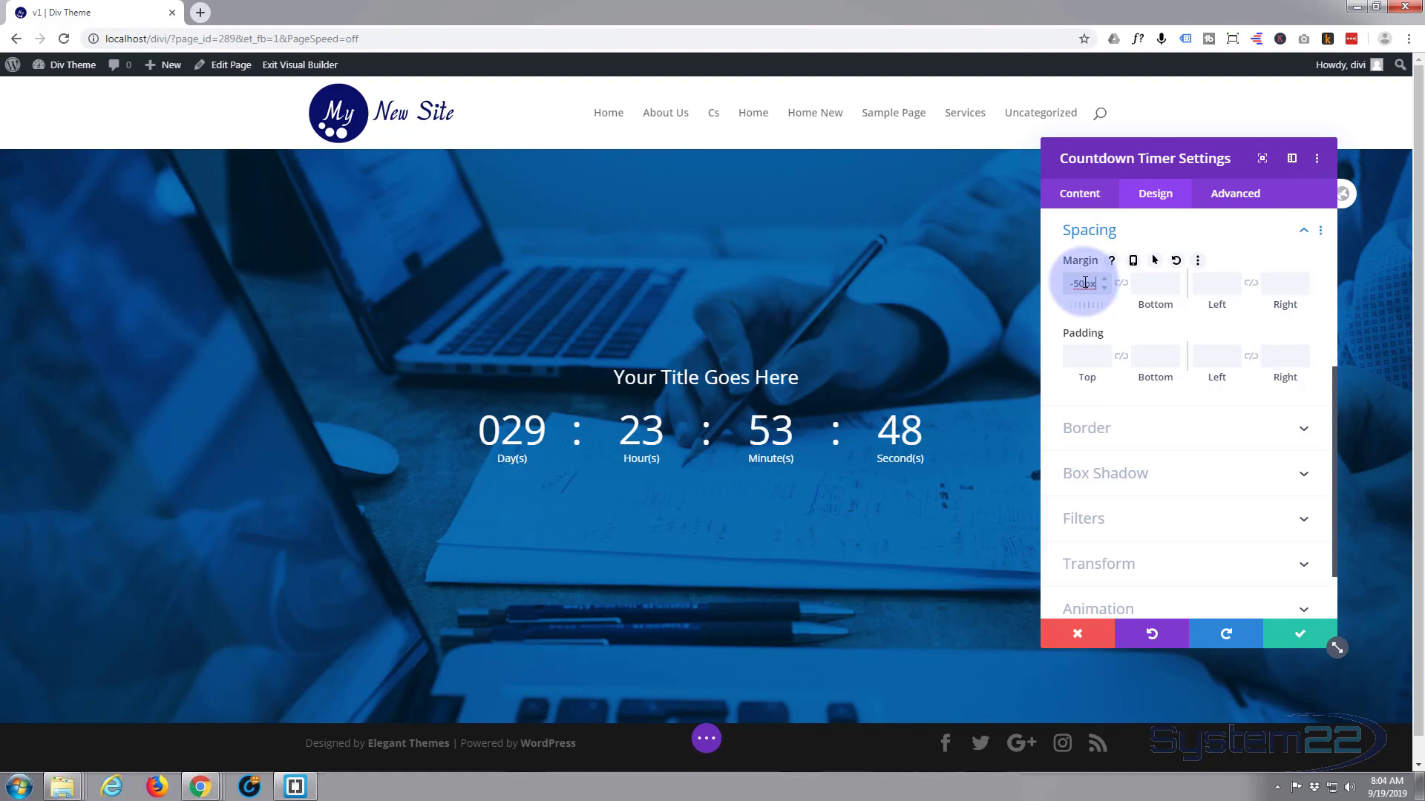
left_click(1297, 630)
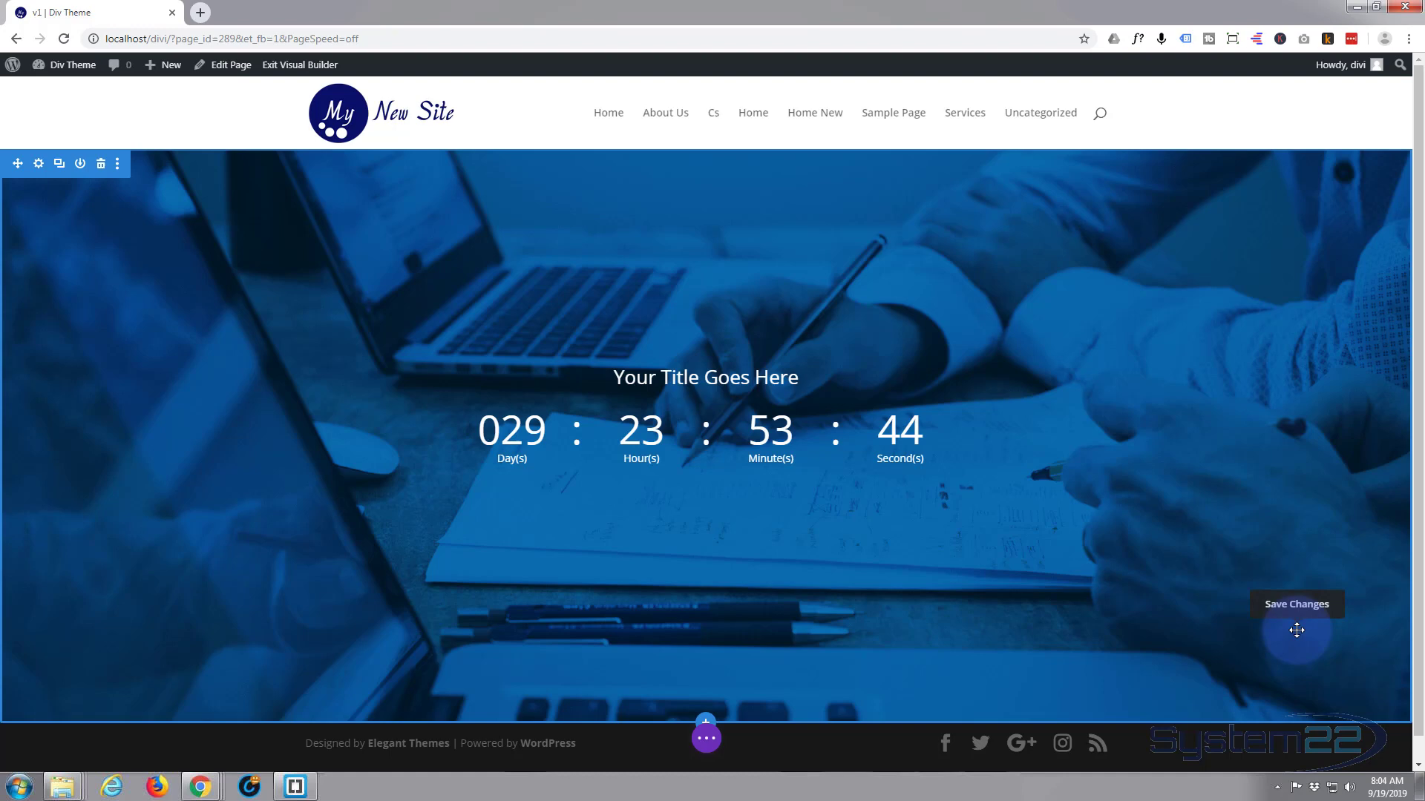